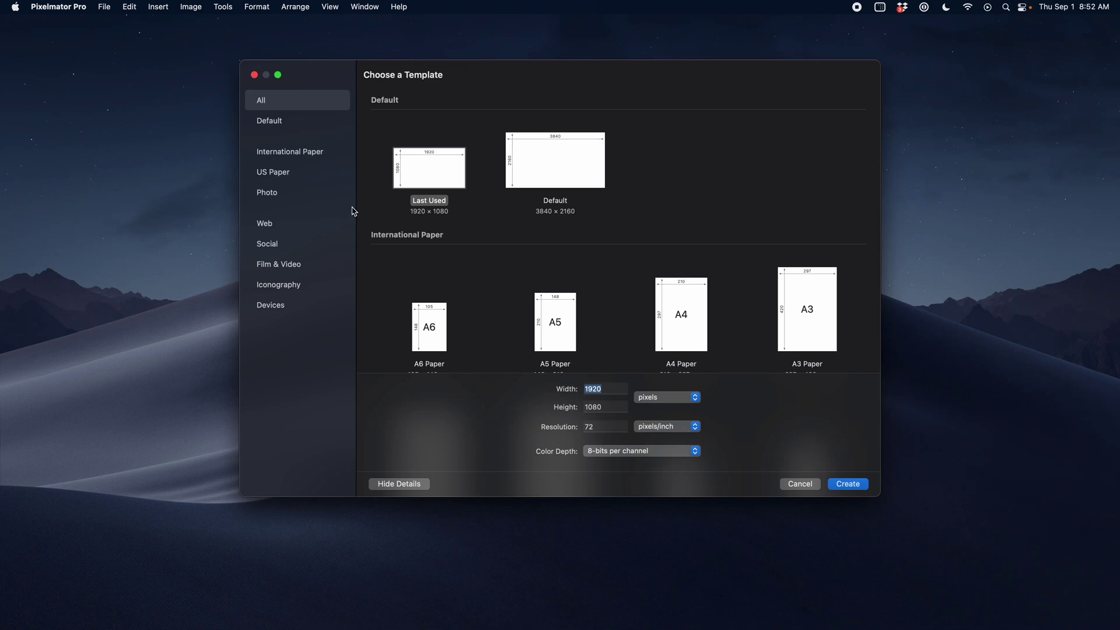
# - Create a 1920 × 1080 document and insert the steam train viaduct photo from the Photos library
pyautogui.click(425, 177)
pyautogui.doubleClick(426, 177)
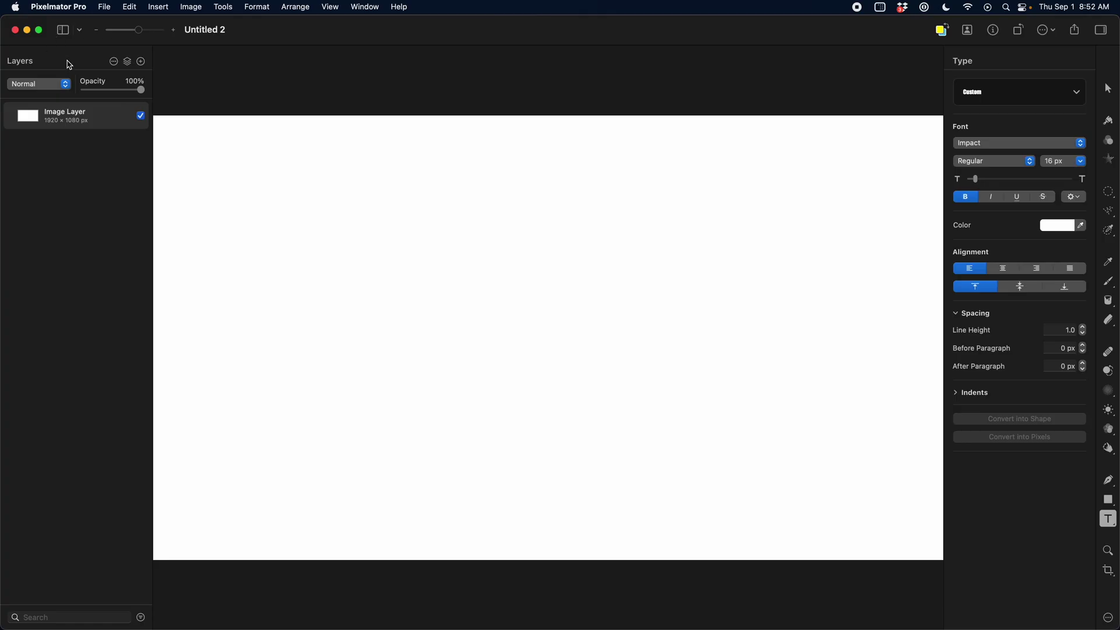
pyautogui.click(128, 62)
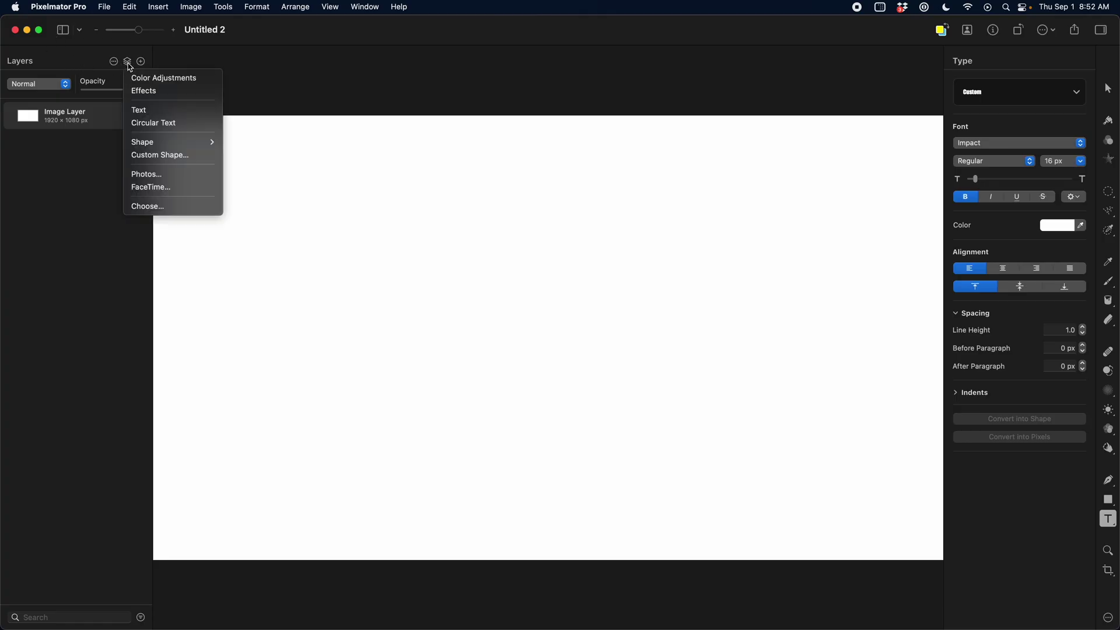
pyautogui.click(166, 176)
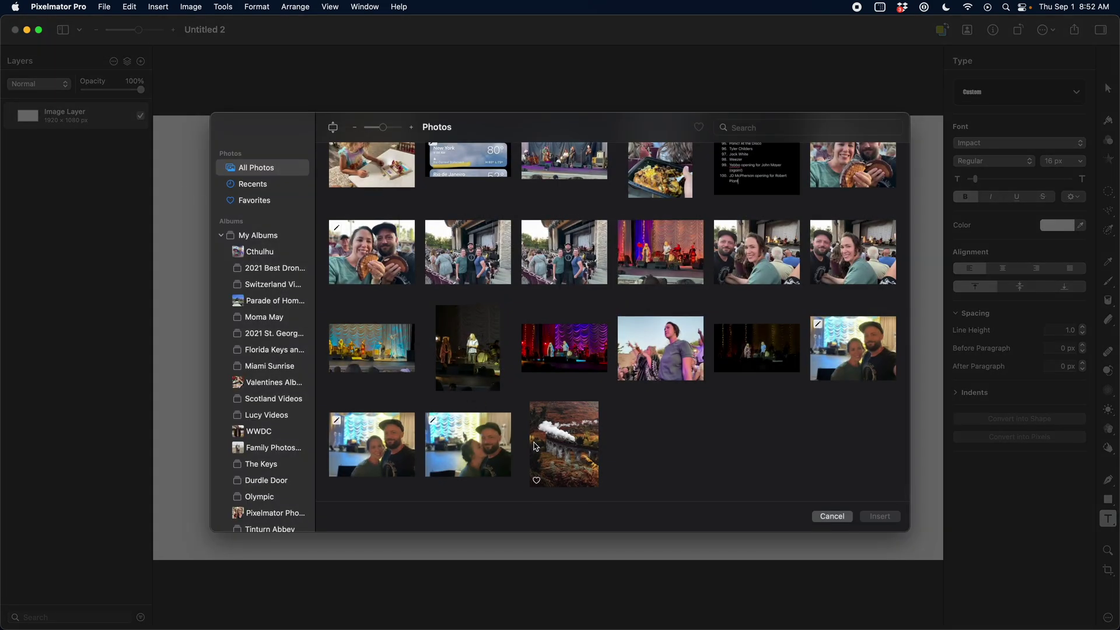
pyautogui.click(542, 446)
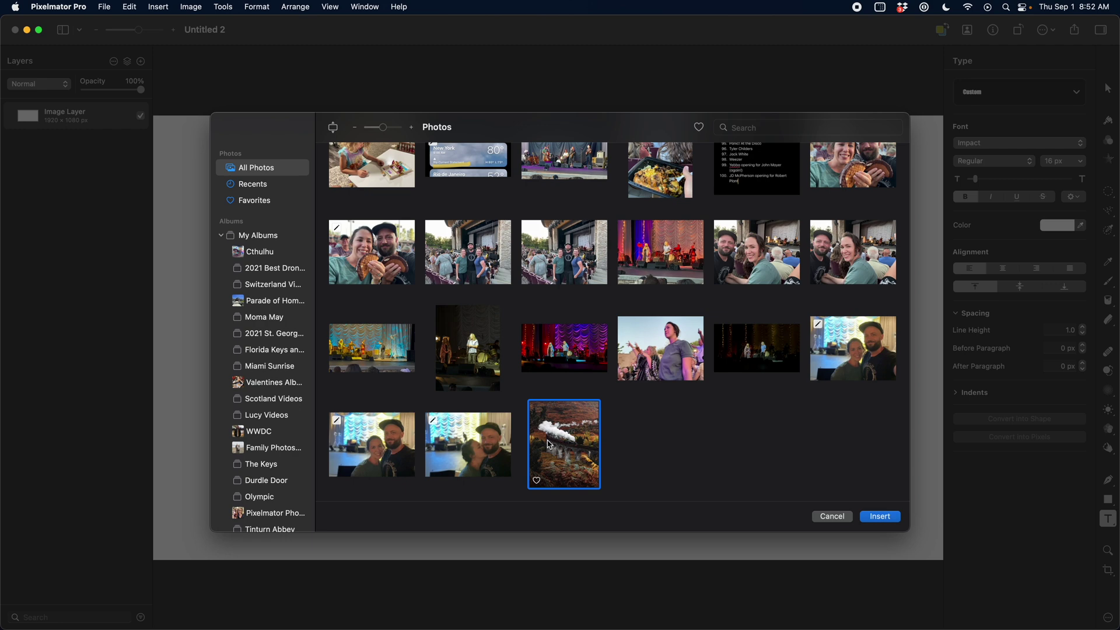
pyautogui.press('space')
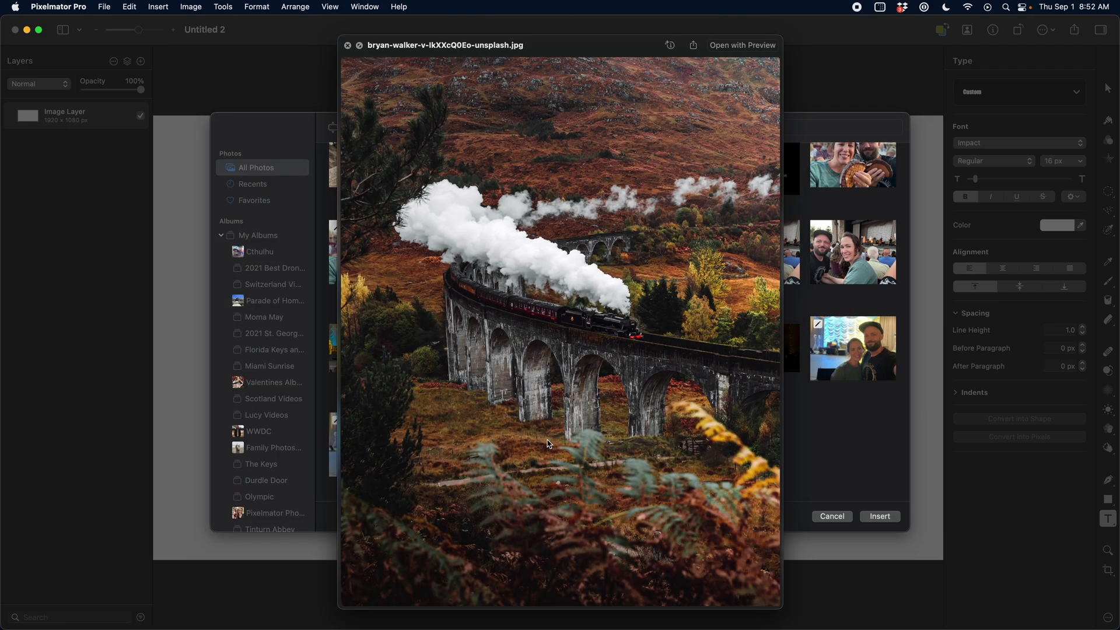
pyautogui.press('space')
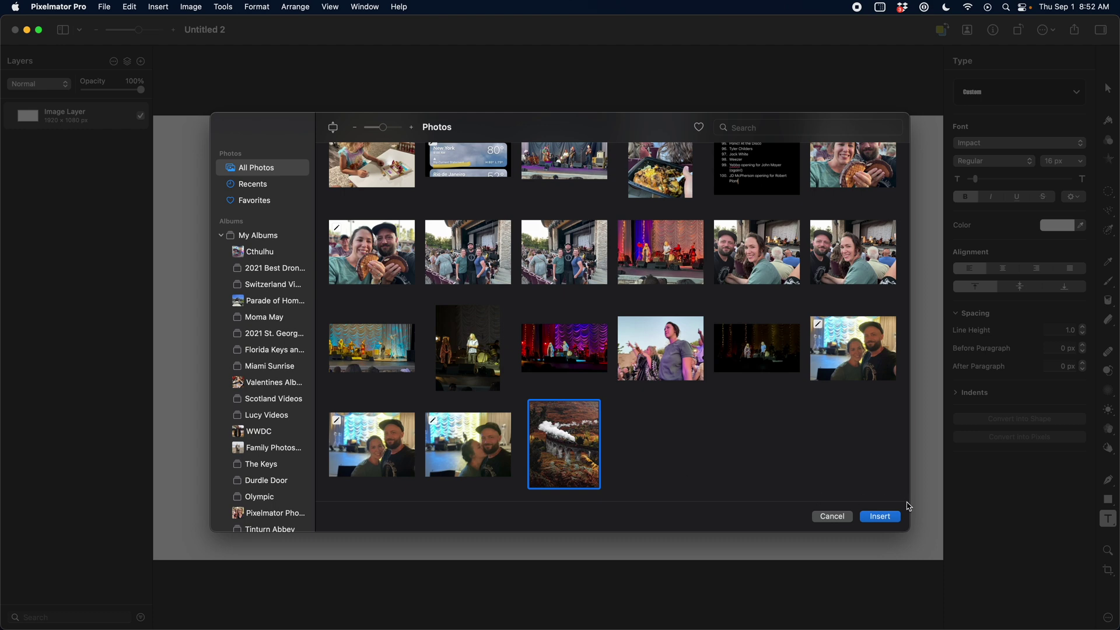
pyautogui.click(894, 520)
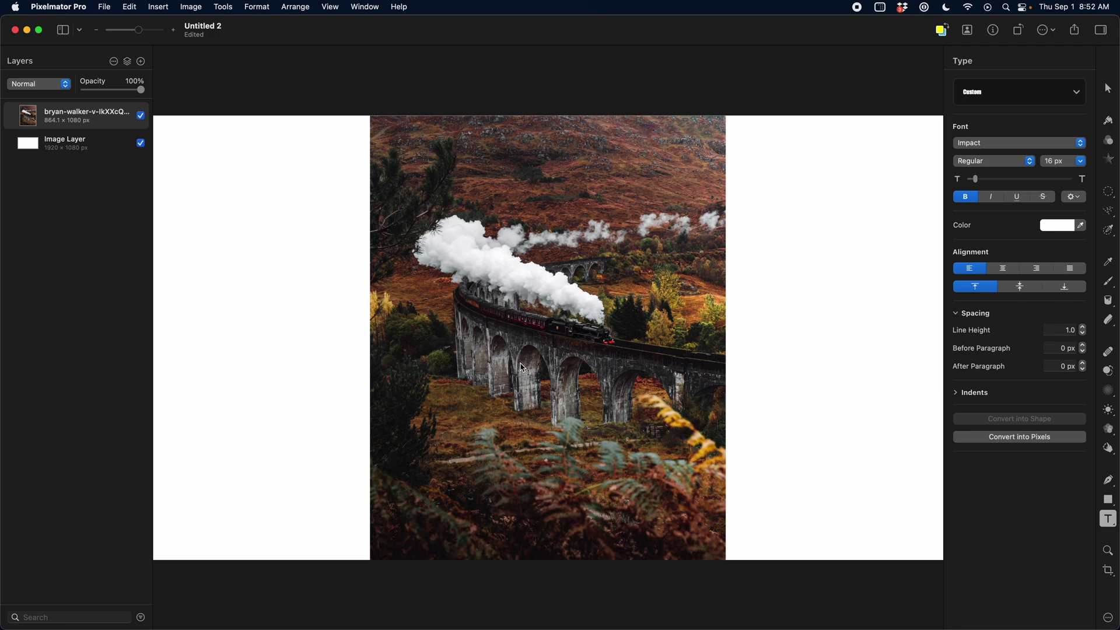
# - Enlarge the train photo to about 2387 × 2983 px and reposition it so it fills the whole canvas
pyautogui.press('super+minus')
pyautogui.press('super+minus')
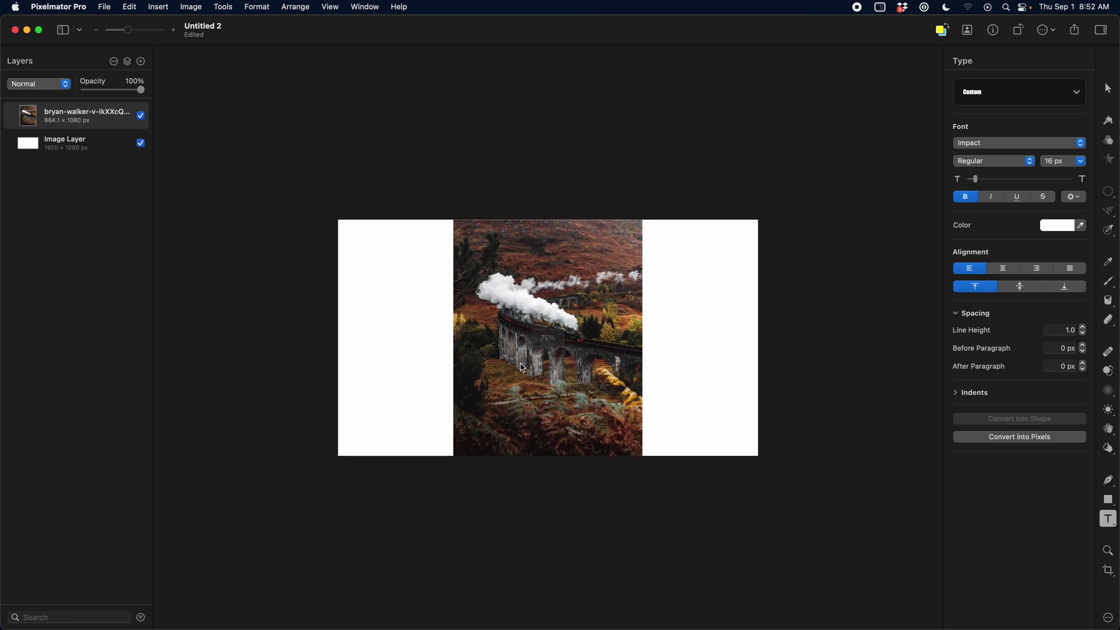
pyautogui.press('super+t')
pyautogui.moveTo(645, 225); pyautogui.dragTo(845, 35)
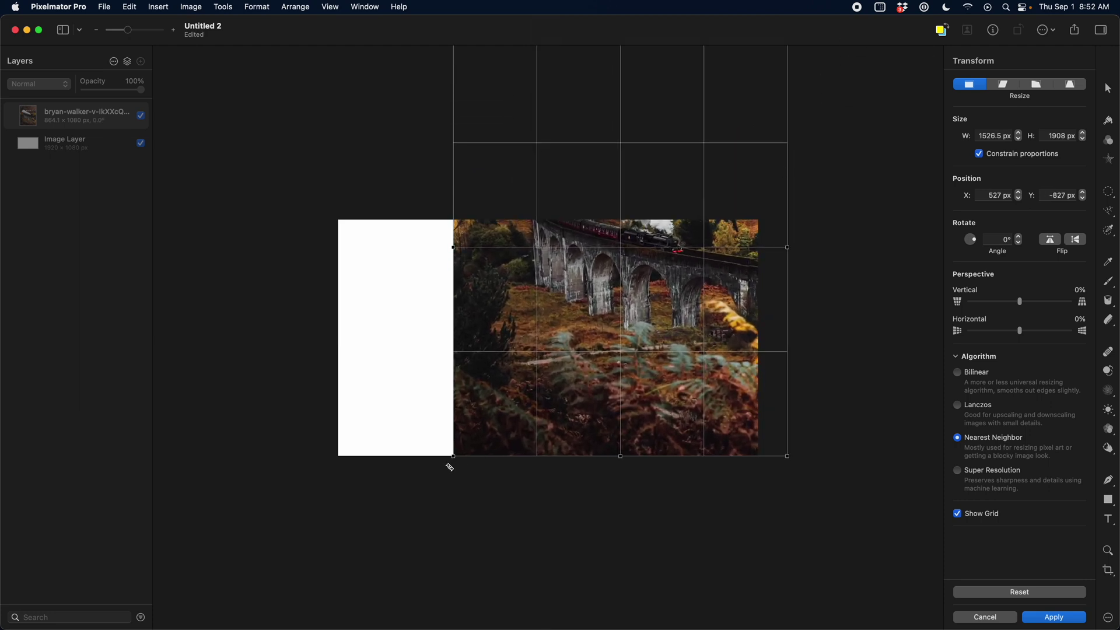
pyautogui.moveTo(453, 457); pyautogui.dragTo(323, 625)
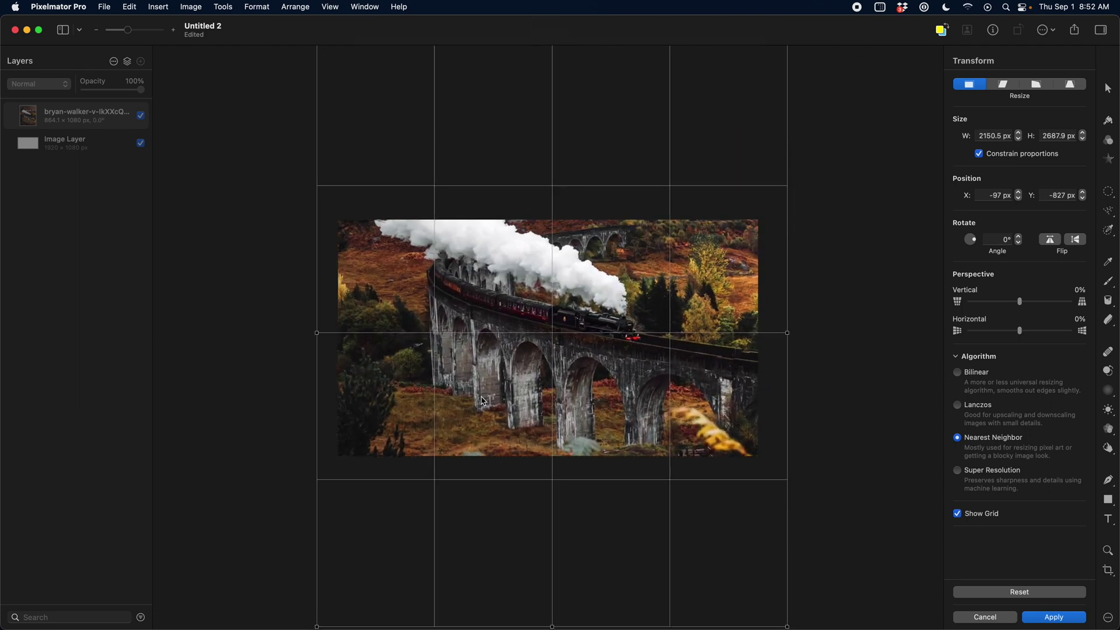
pyautogui.moveTo(484, 401); pyautogui.dragTo(479, 427)
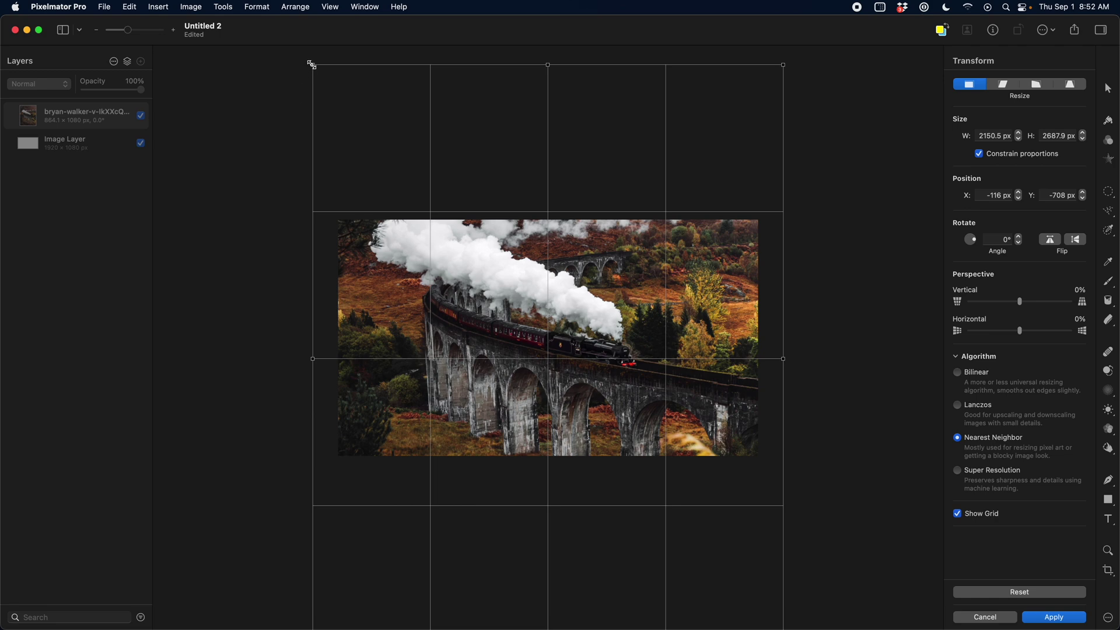
pyautogui.moveTo(313, 64); pyautogui.dragTo(261, 2)
pyautogui.moveTo(481, 330); pyautogui.dragTo(547, 341)
pyautogui.press('t')
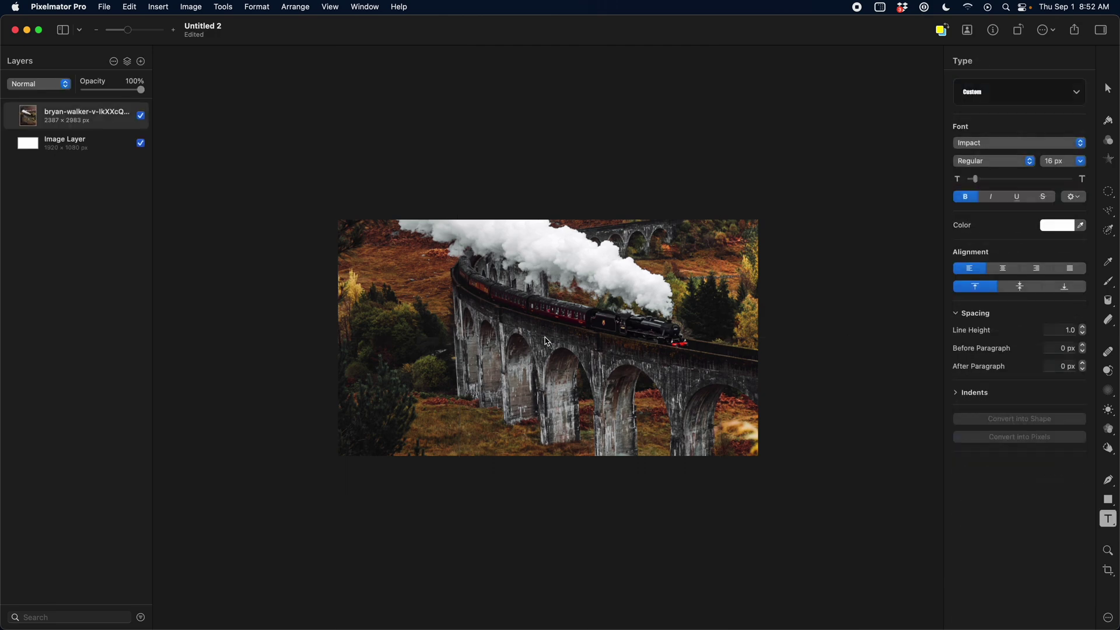
# - Draw a rectangle of about 1838 × 998 px just inside the canvas edges and paste the copied "How to get onto…" passage along its outline
pyautogui.click(1108, 499)
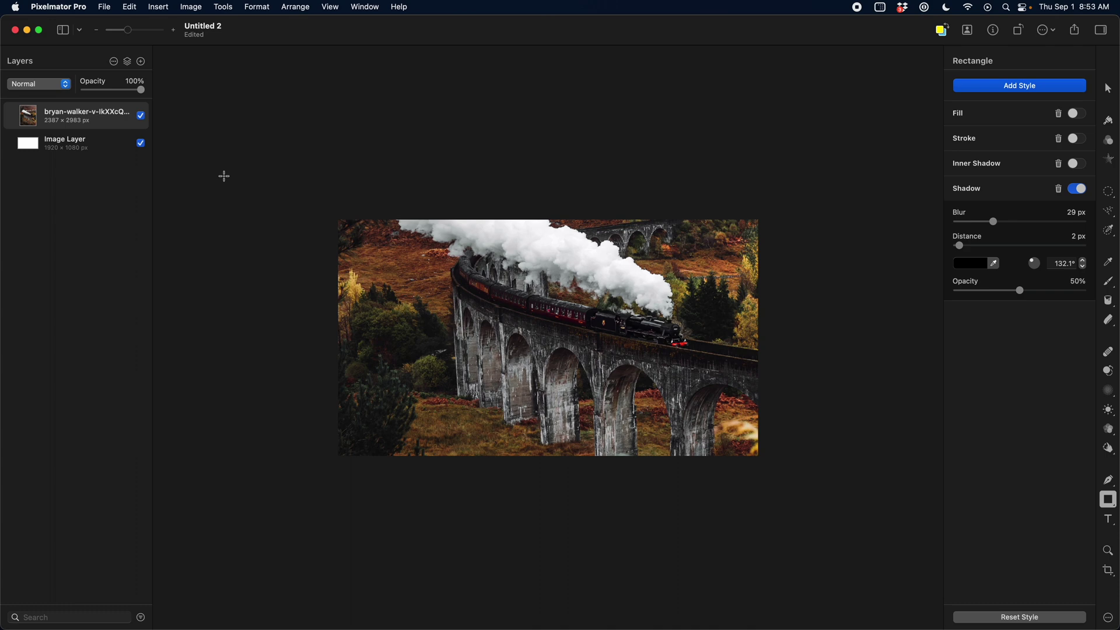
pyautogui.moveTo(346, 227); pyautogui.dragTo(746, 445)
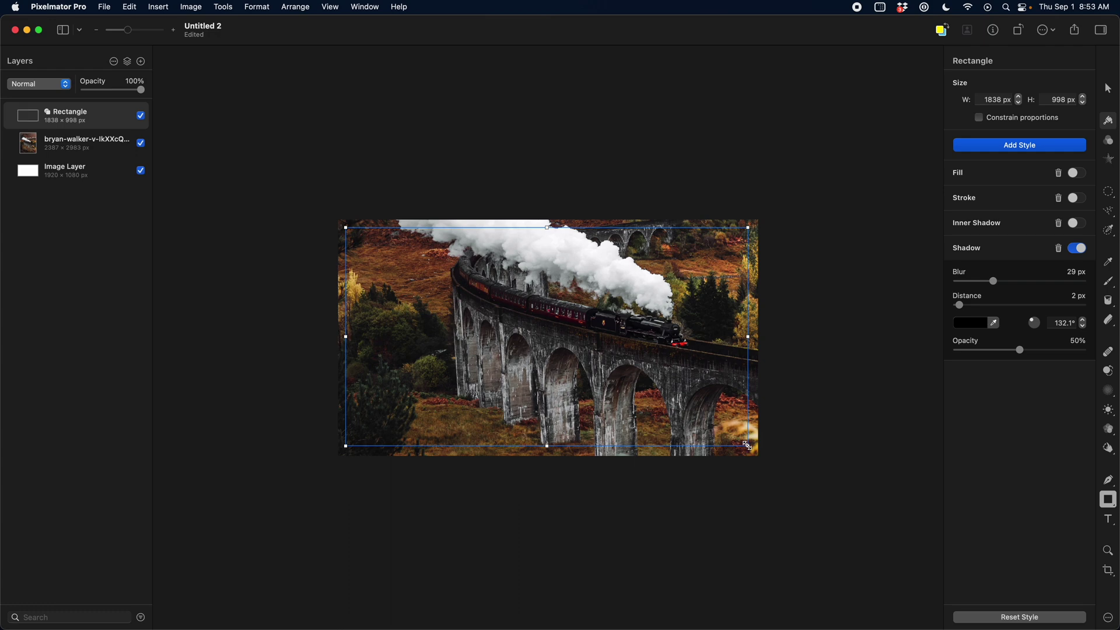
pyautogui.press('t')
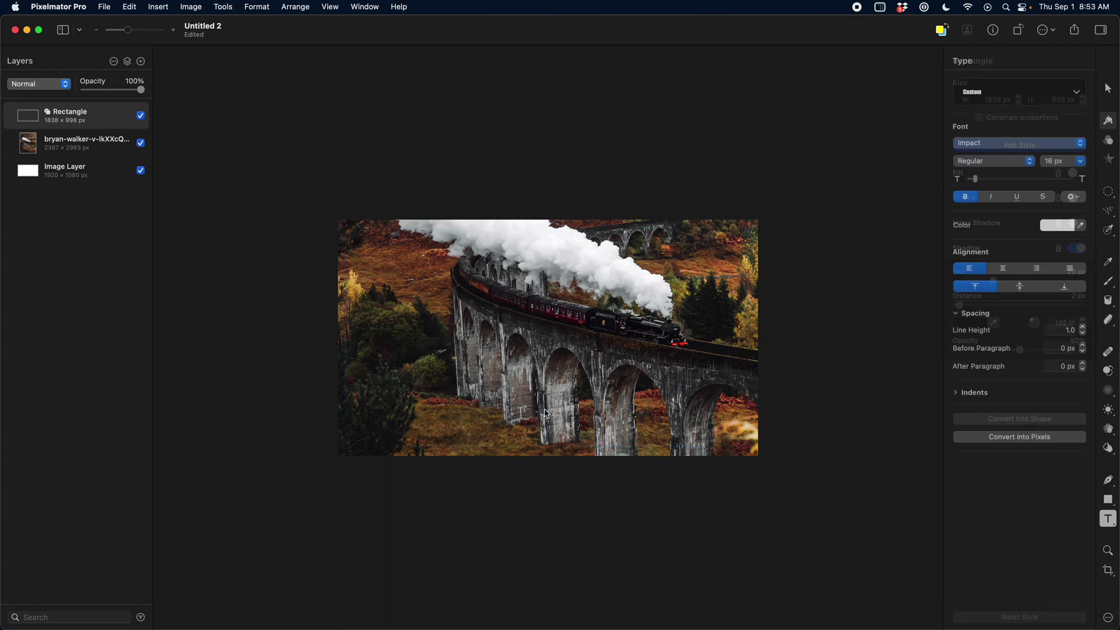
pyautogui.click(362, 445)
pyautogui.press('super+v')
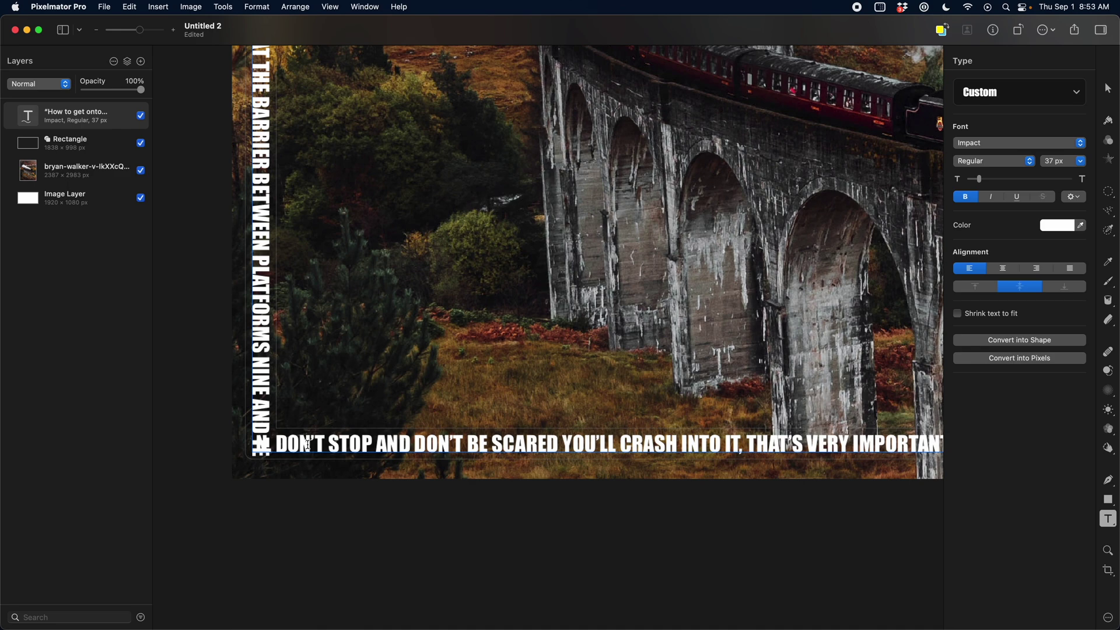
pyautogui.press('super+0')
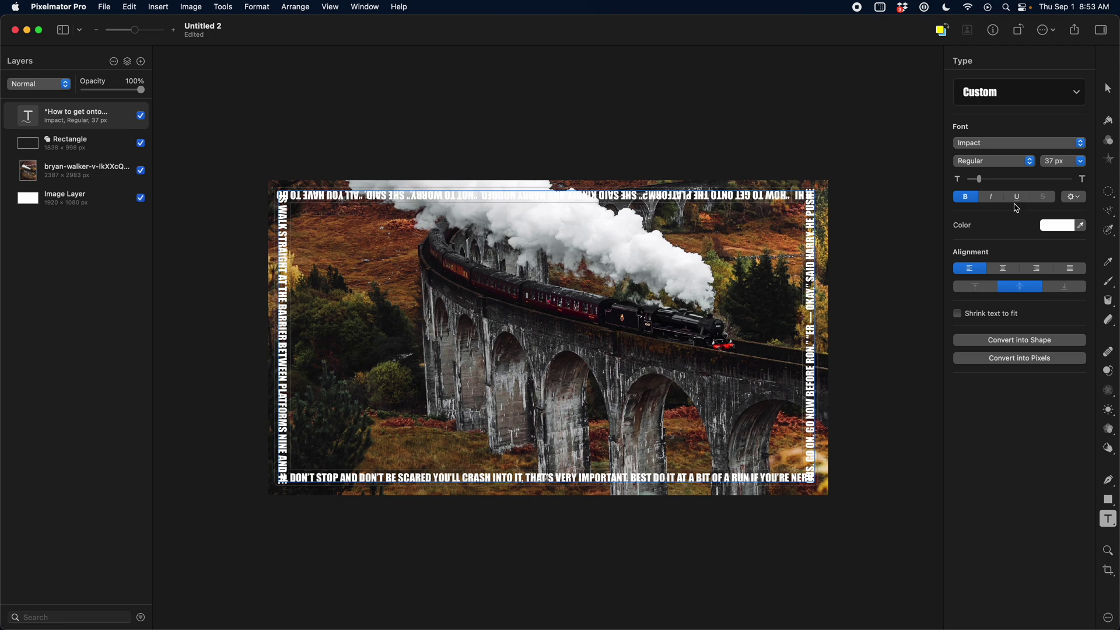
# - Try reducing the whole border text to 5 px and undo the size change
pyautogui.moveTo(984, 185); pyautogui.dragTo(973, 187)
pyautogui.tripleClick(810, 282)
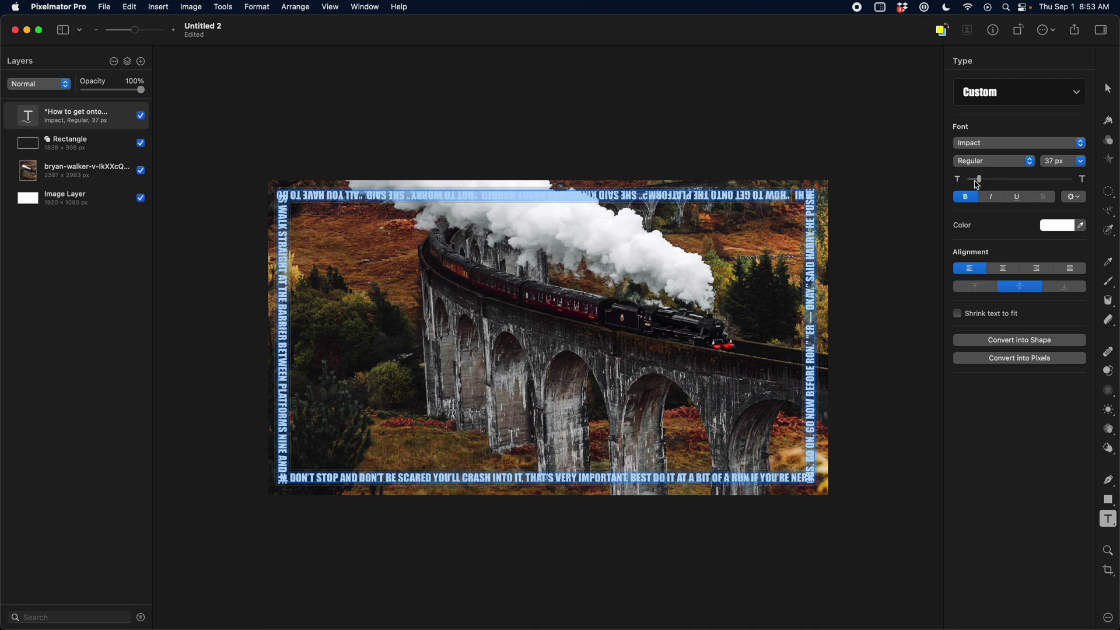
pyautogui.moveTo(977, 185); pyautogui.dragTo(973, 186)
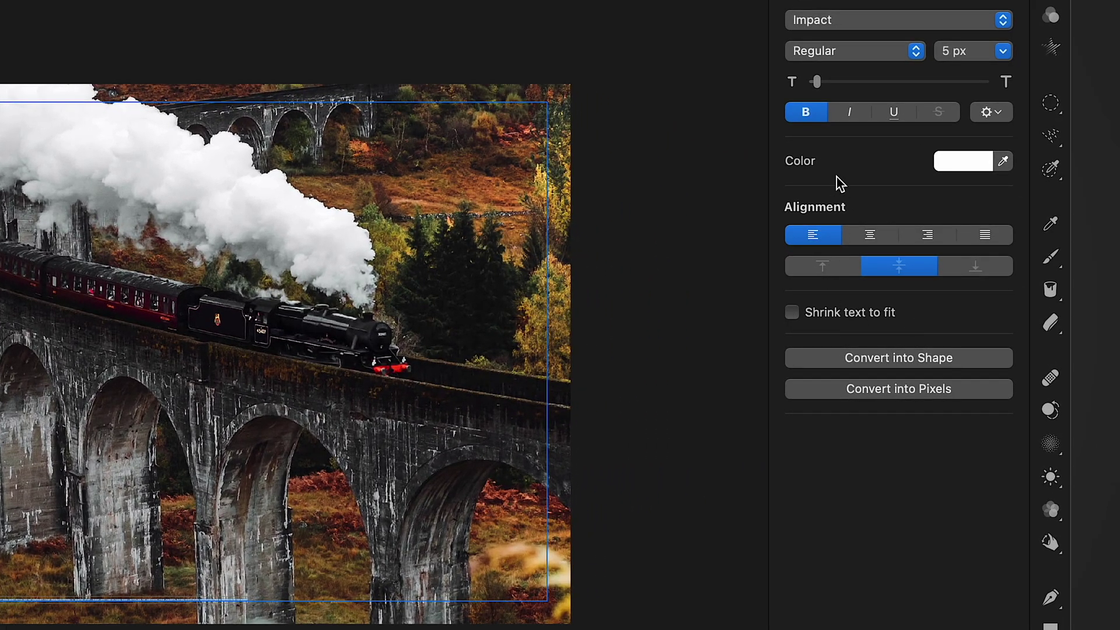
pyautogui.press('super+z')
# - Try Shrink text to fit on the border text and adjust where the text ends along the rectangle's path
pyautogui.click(794, 313)
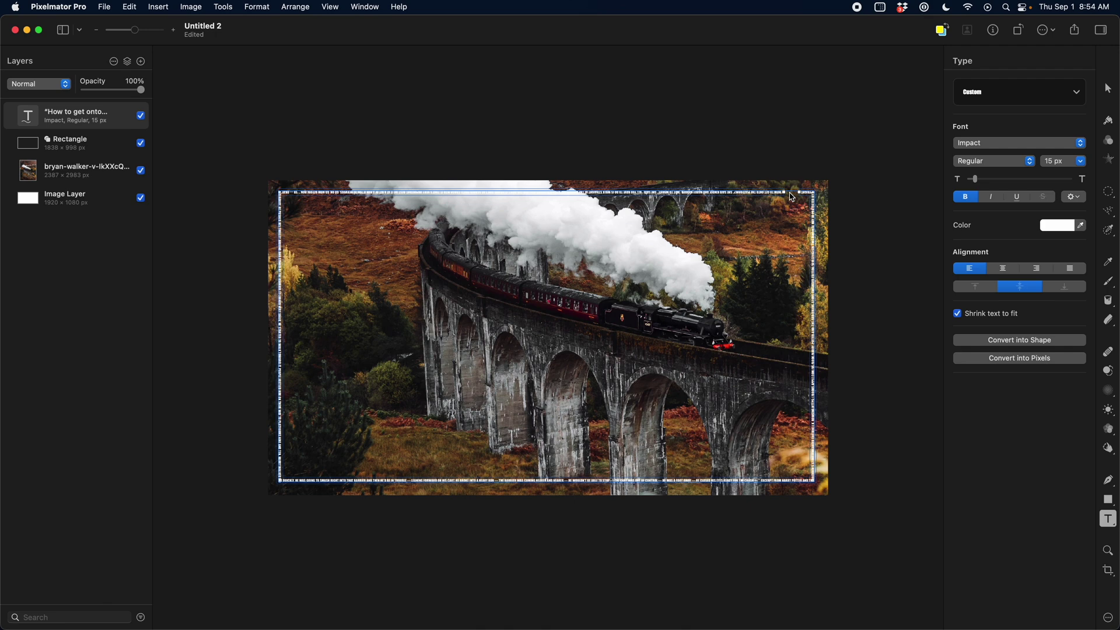
pyautogui.moveTo(789, 198); pyautogui.dragTo(772, 193)
pyautogui.click(884, 260)
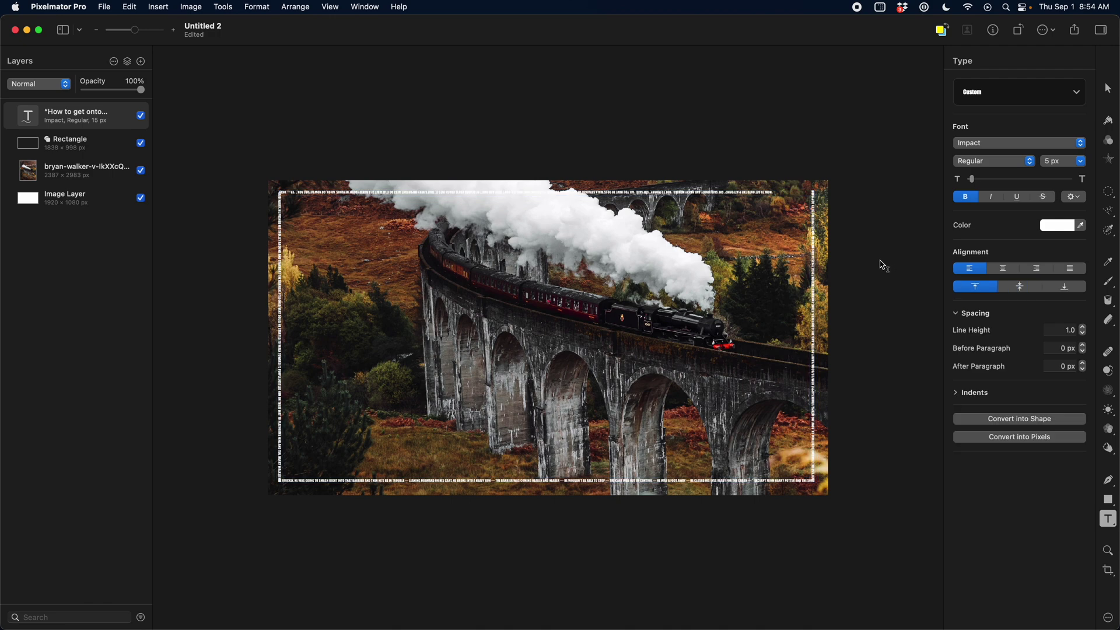
# - Undo the shrink-to-fit and path end changes made to the border text
pyautogui.press('super+z')
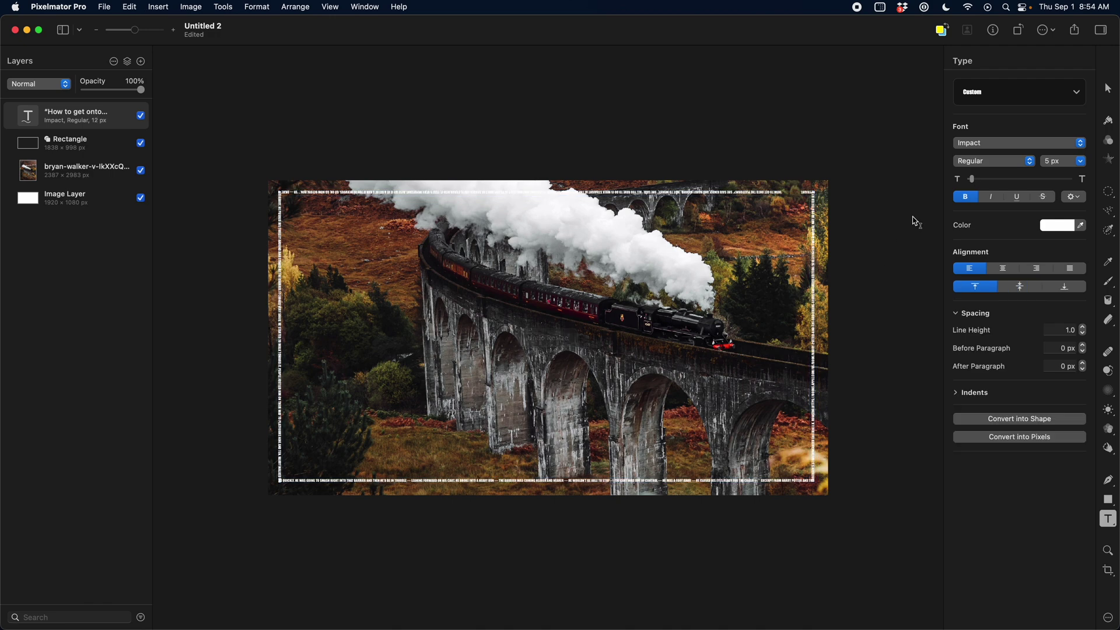
pyautogui.moveTo(975, 183); pyautogui.dragTo(978, 182)
pyautogui.press('super+a')
pyautogui.press('super+a')
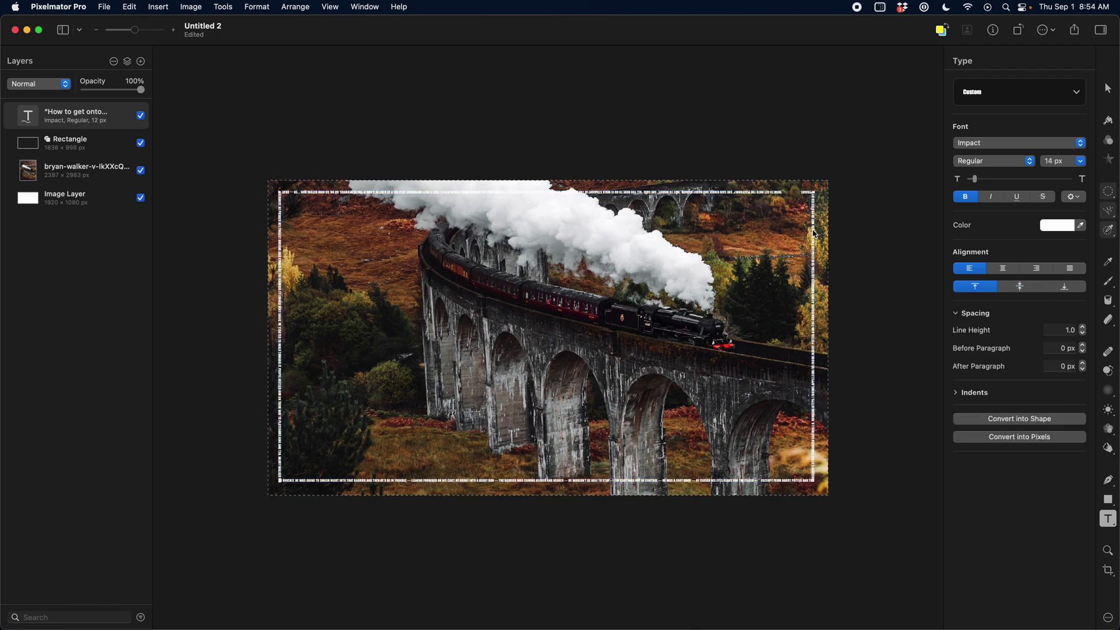
pyautogui.press('super+shift+z')
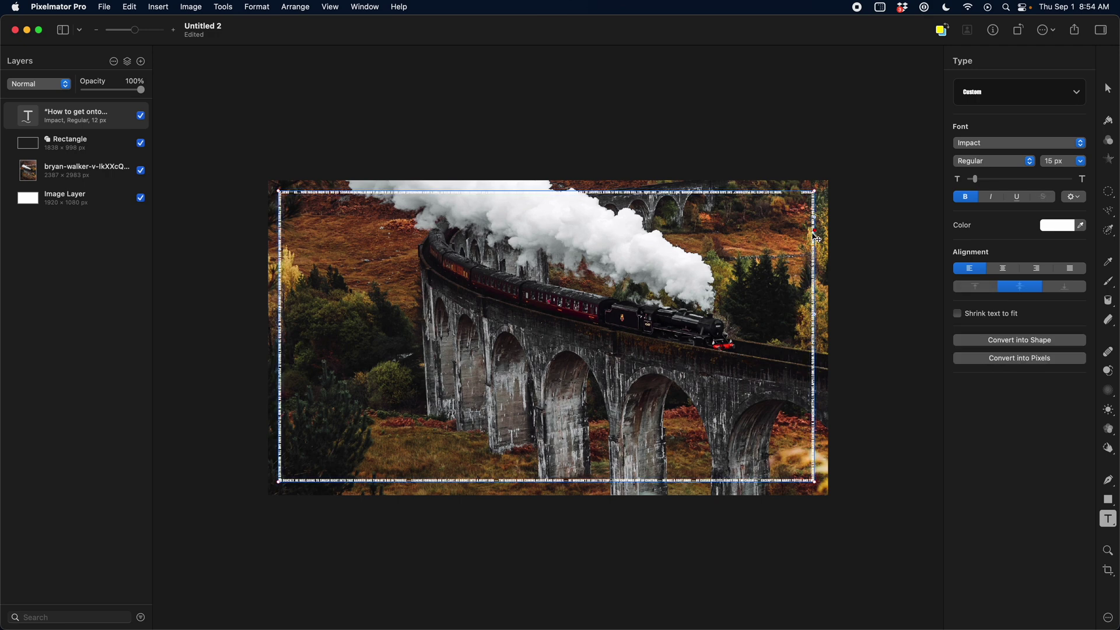
pyautogui.press('super+z')
pyautogui.press('super+z')
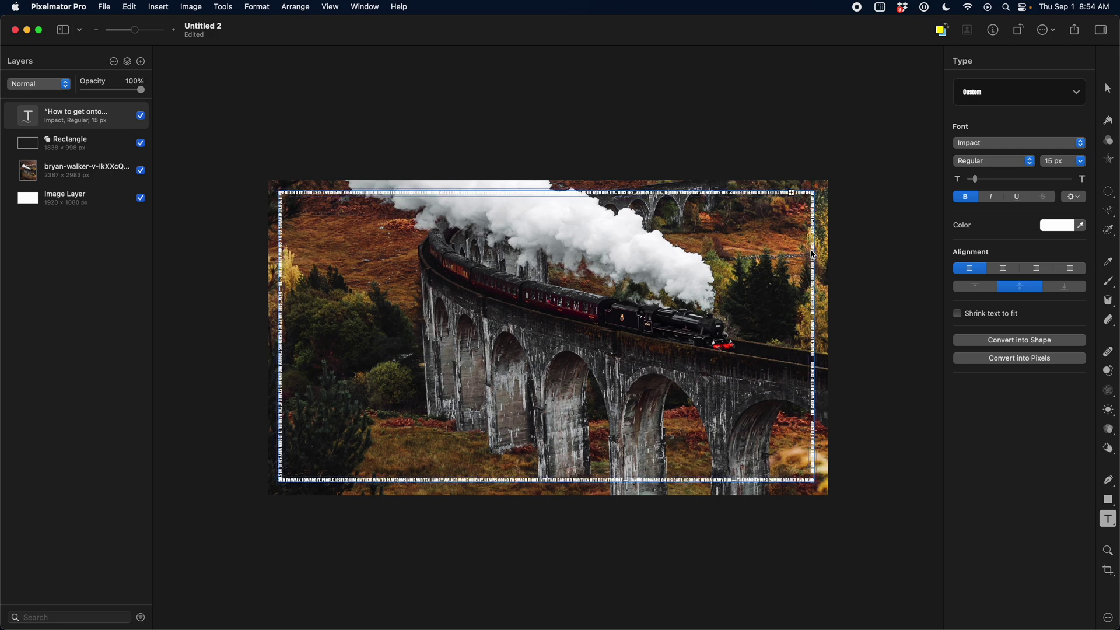
# - Set the font size of the whole border text to 13 px
pyautogui.press('super+a')
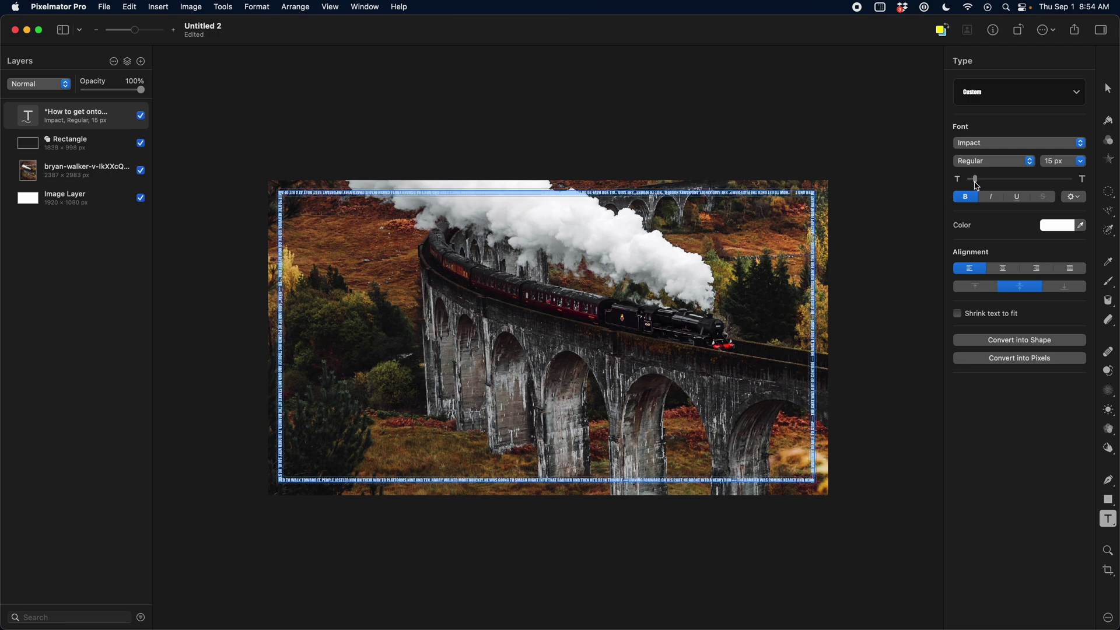
pyautogui.click(984, 182)
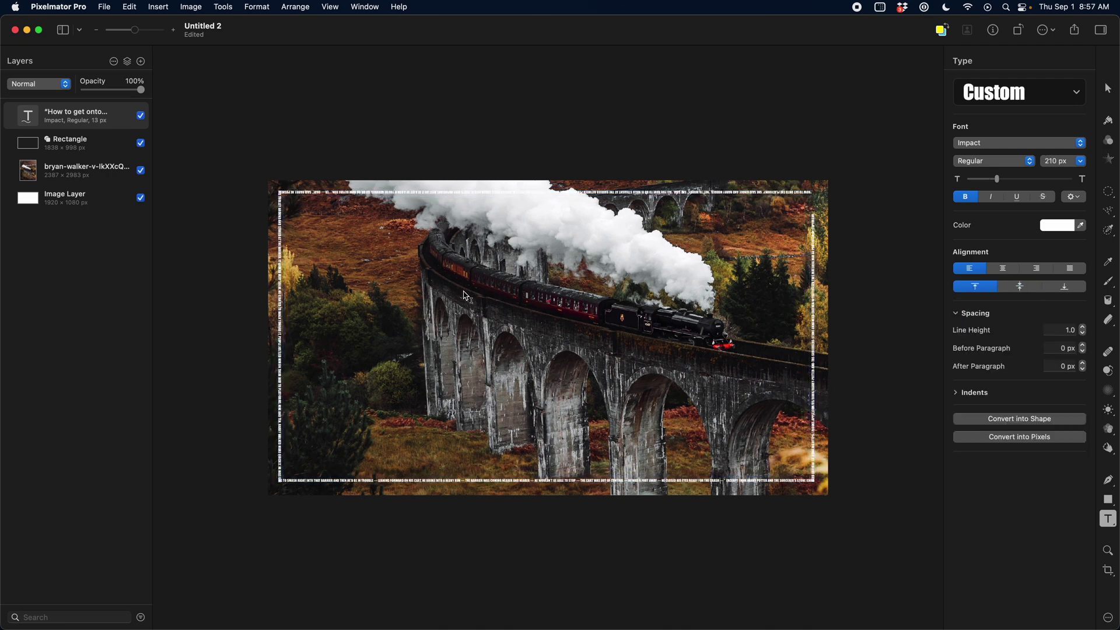
# - Add a 210 px title reading "Pixelmator" and place it over the steam in the upper middle of the photo
pyautogui.click(461, 292)
pyautogui.write('Pixelmator')
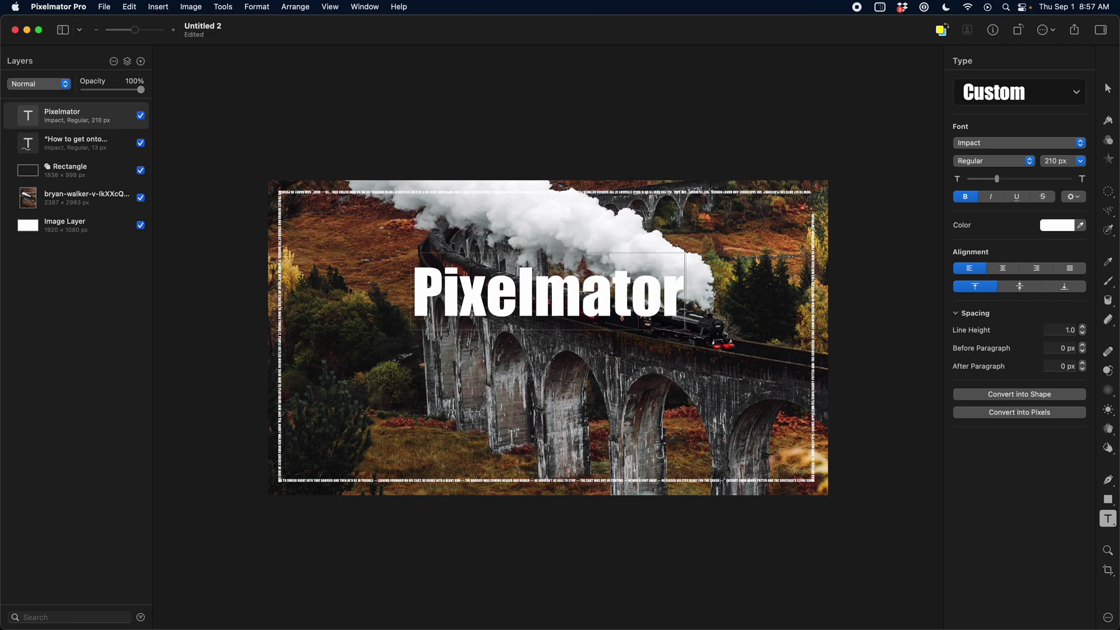
pyautogui.press('Escape')
pyautogui.moveTo(562, 301); pyautogui.dragTo(544, 265)
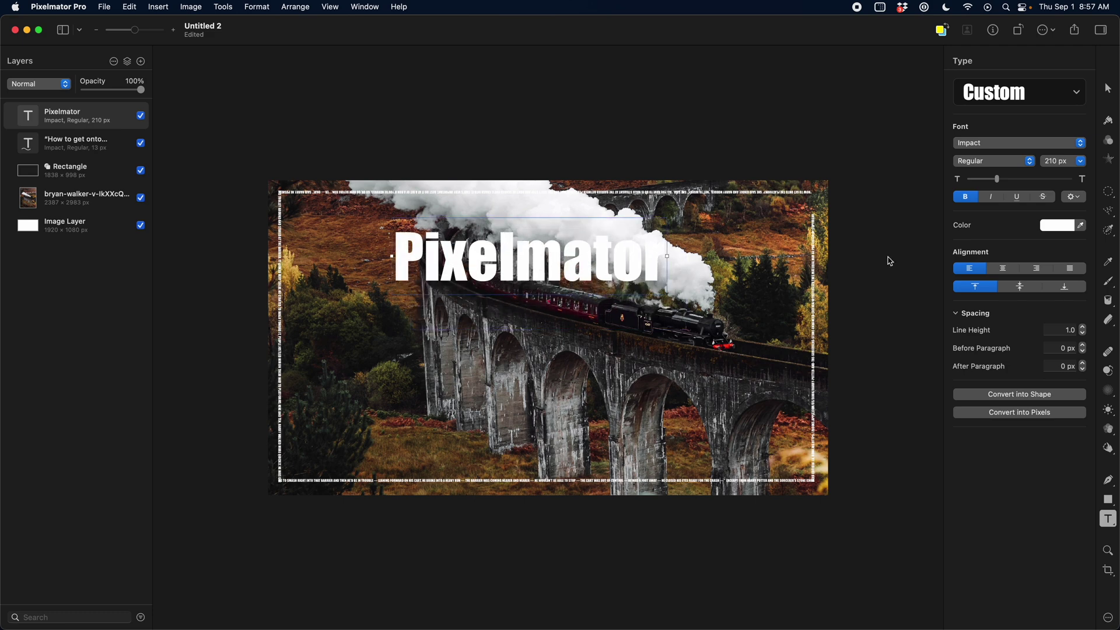
# - Compare the All Caps and Start Case capitalization options on the Pixelmator title and keep All Caps
pyautogui.click(1080, 199)
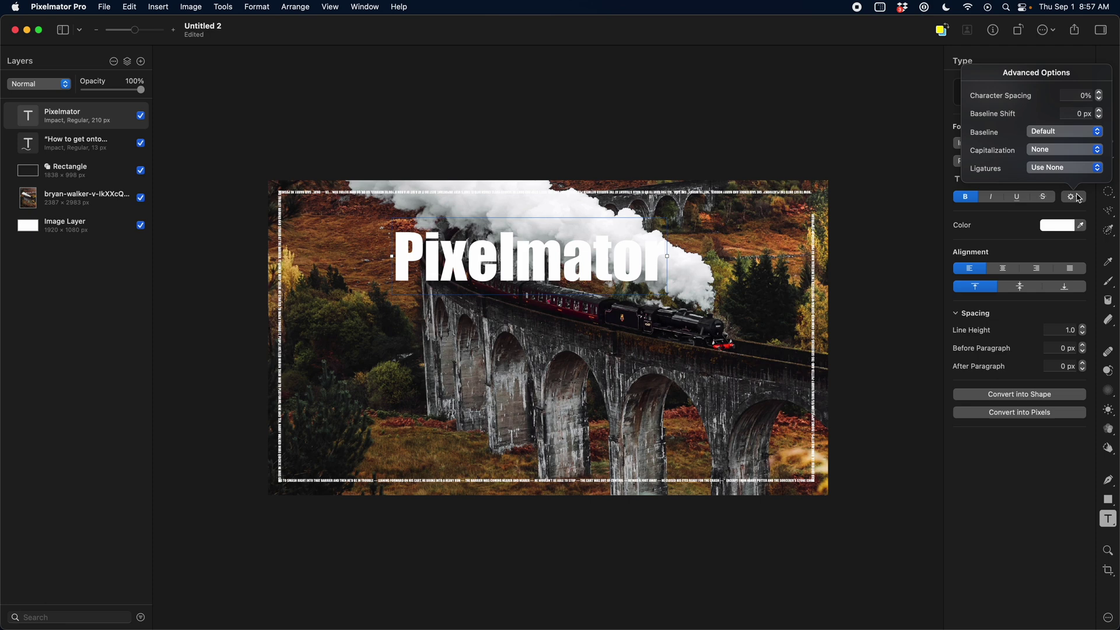
pyautogui.click(1065, 157)
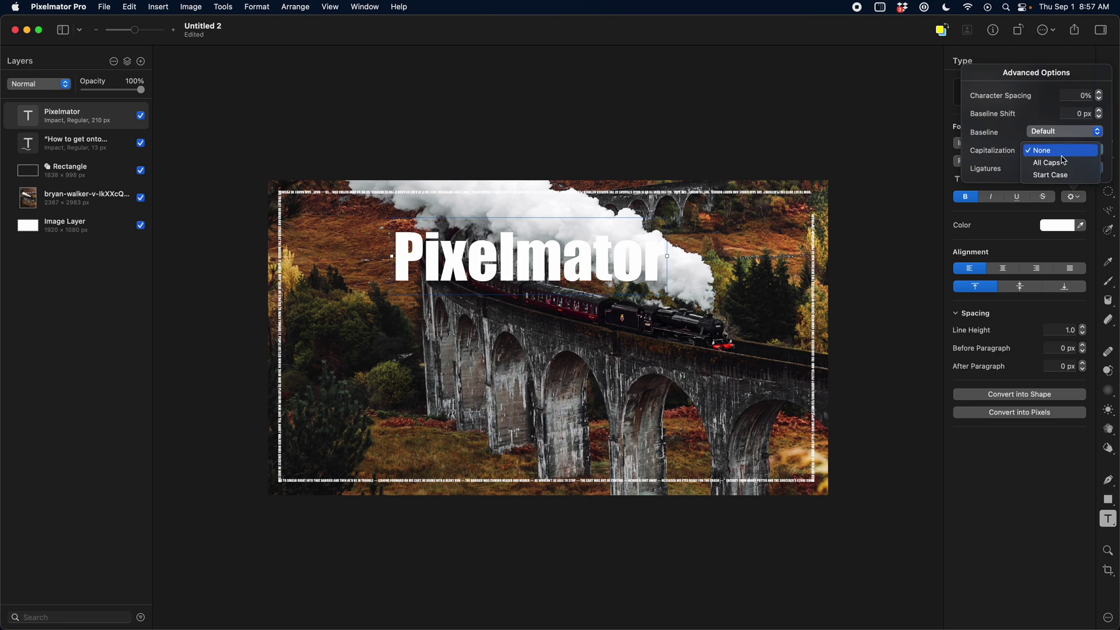
pyautogui.click(1063, 163)
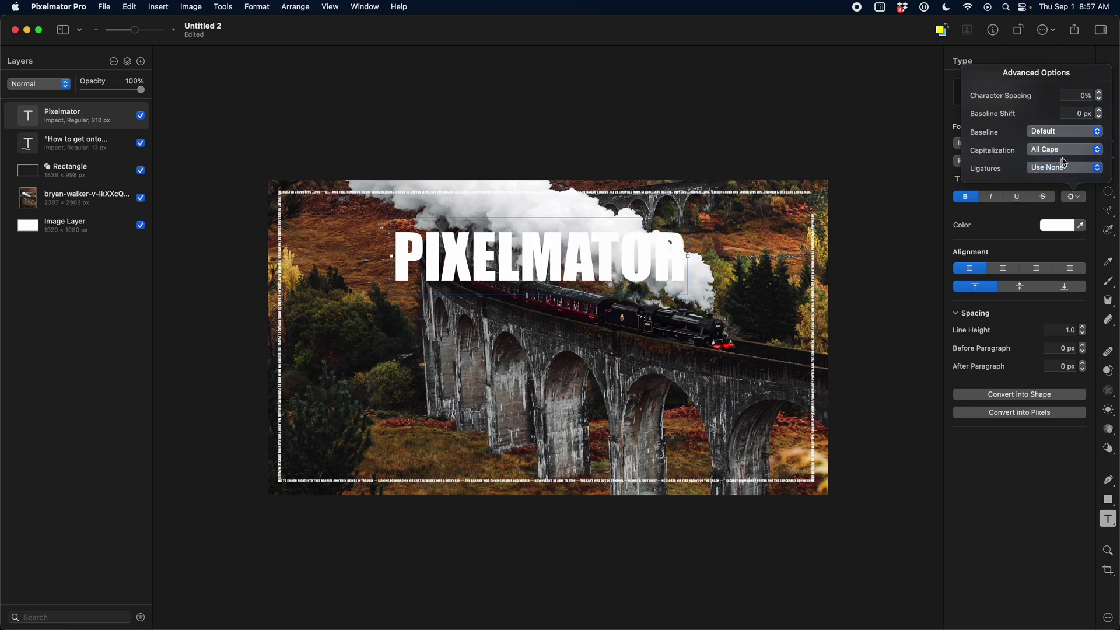
pyautogui.click(1064, 154)
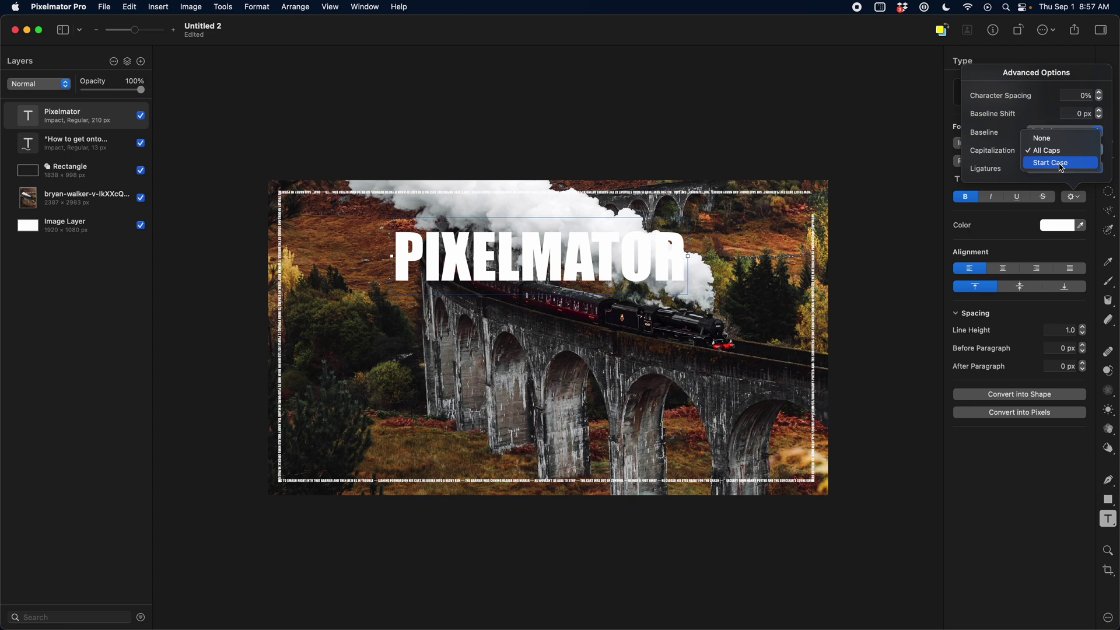
pyautogui.click(1059, 165)
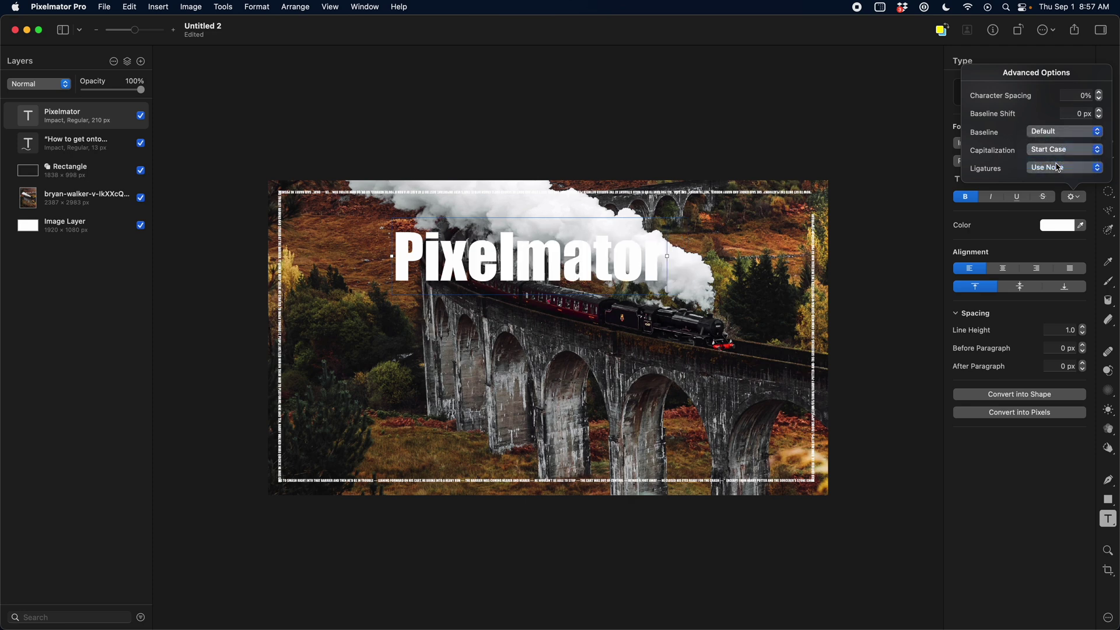
pyautogui.click(1060, 150)
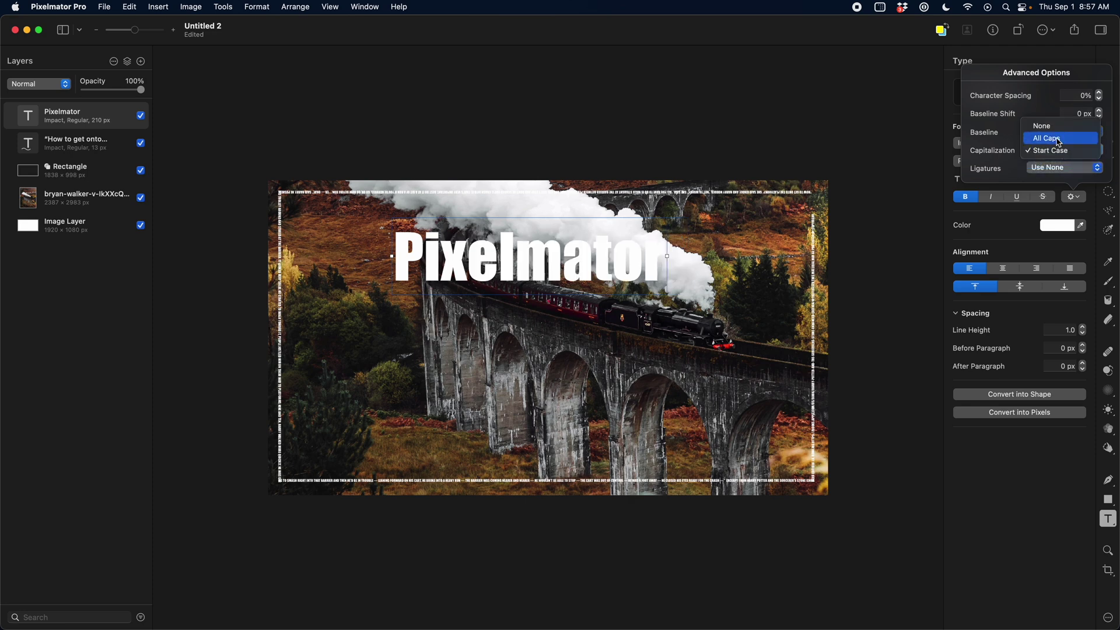
pyautogui.click(1058, 139)
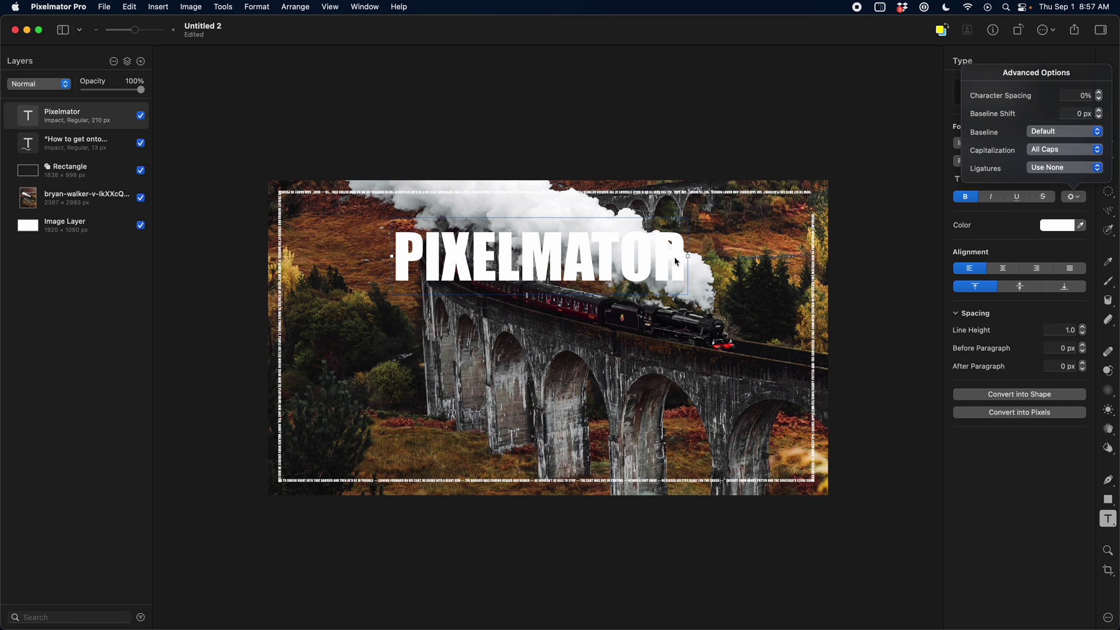
# - Transform the title to about 785 × 204 px and rotate it to 6.5° over the train's steam
pyautogui.press('super+t')
pyautogui.moveTo(695, 265); pyautogui.dragTo(588, 265)
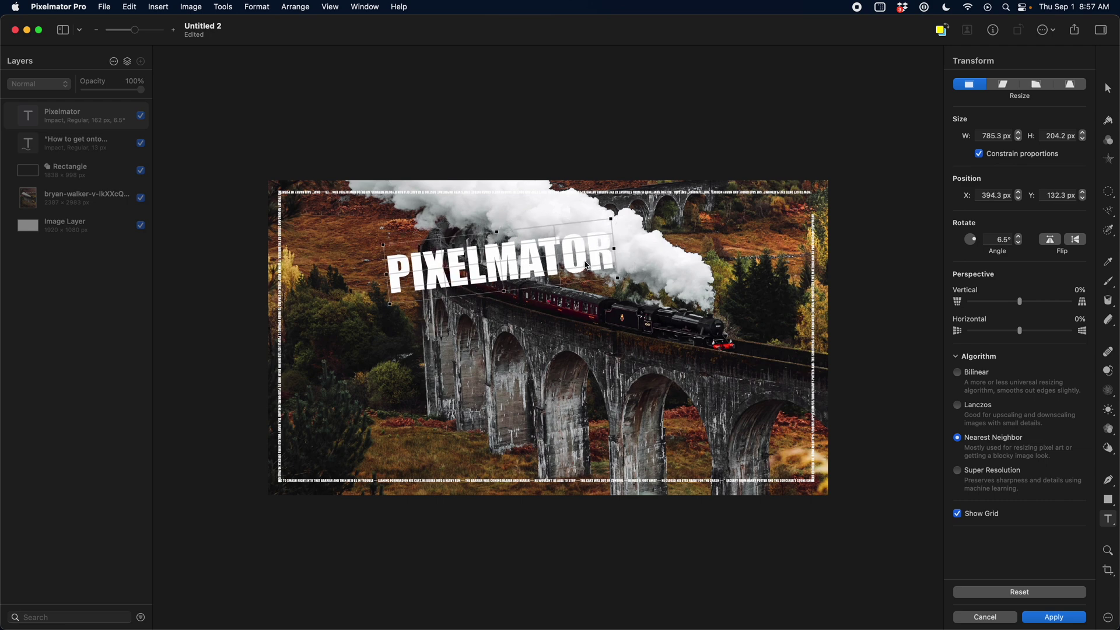
pyautogui.press('Return')
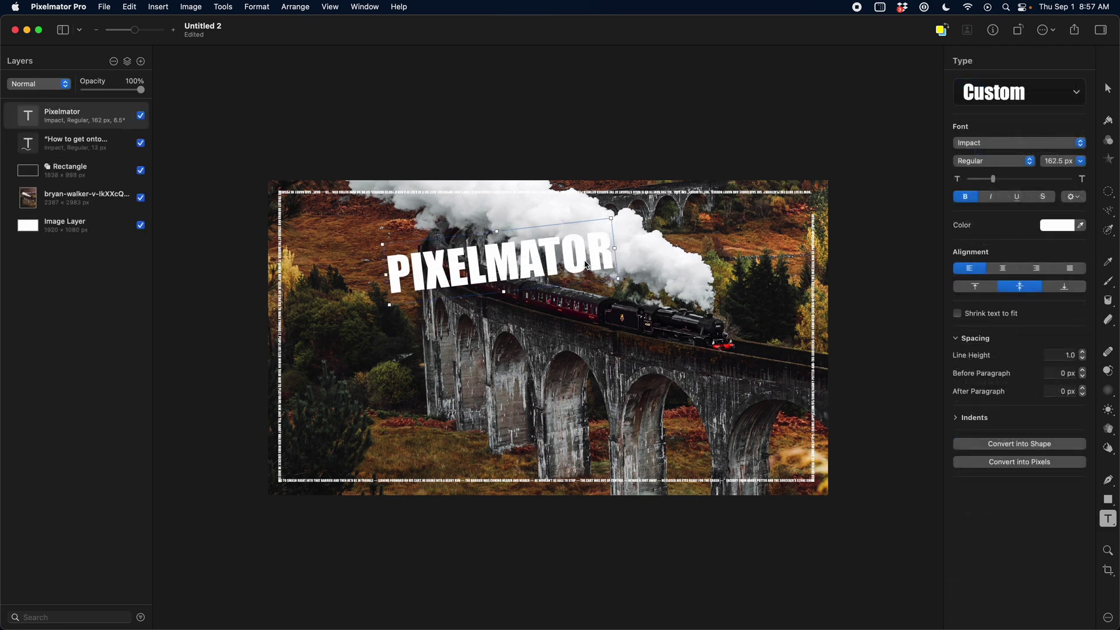
# - Draw a curved path about 136 × 252 px with the Pen tool, running from below the title down over the viaduct's first arches
pyautogui.click(1104, 127)
pyautogui.click(906, 150)
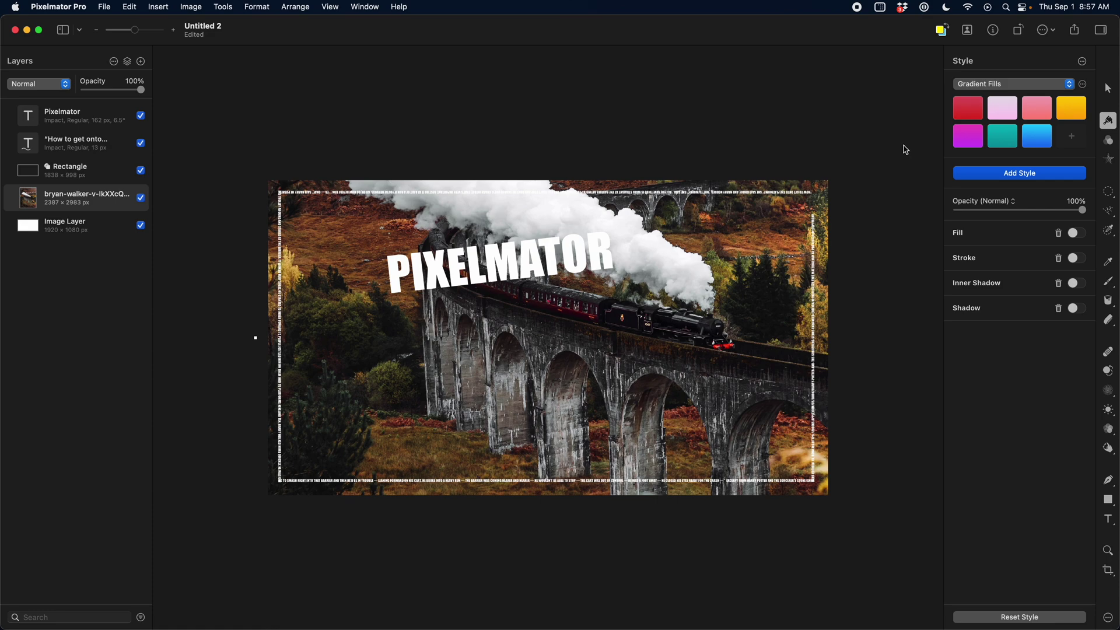
pyautogui.press('p')
pyautogui.click(421, 315)
pyautogui.moveTo(460, 387); pyautogui.dragTo(508, 398)
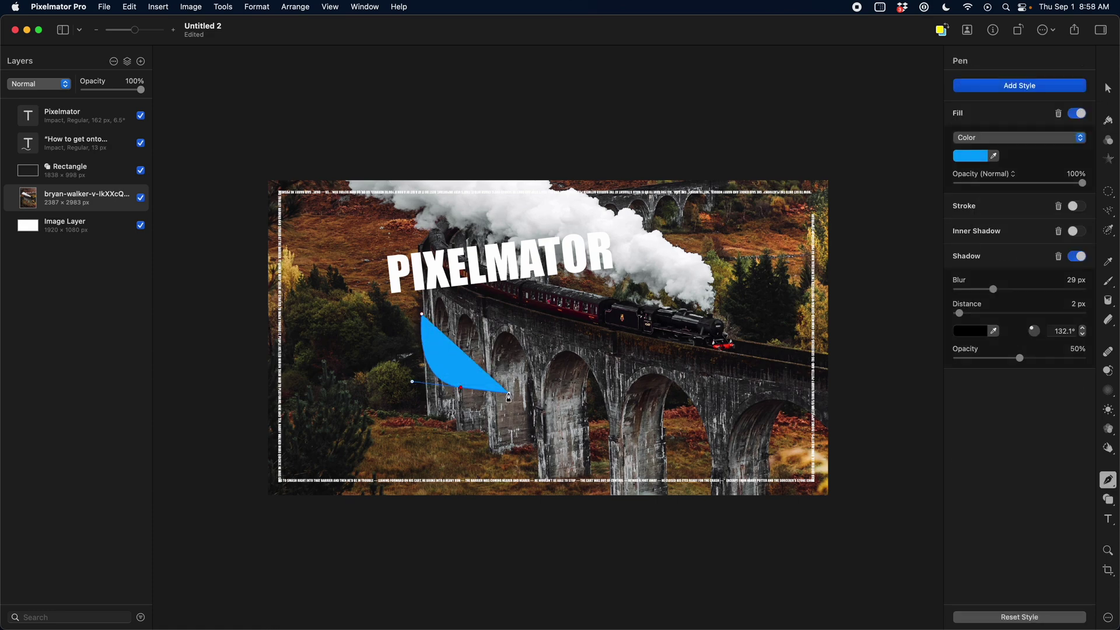
pyautogui.press('Return')
# - Draw an open arrowhead path about 108 × 78 px at the lower end of the curve
pyautogui.click(466, 369)
pyautogui.click(461, 388)
pyautogui.click(435, 392)
pyautogui.press('Return')
# - Select both the curve and the arrowhead paths and turn off their fill
pyautogui.press('super+=')
pyautogui.press('super+=')
pyautogui.press('super+=')
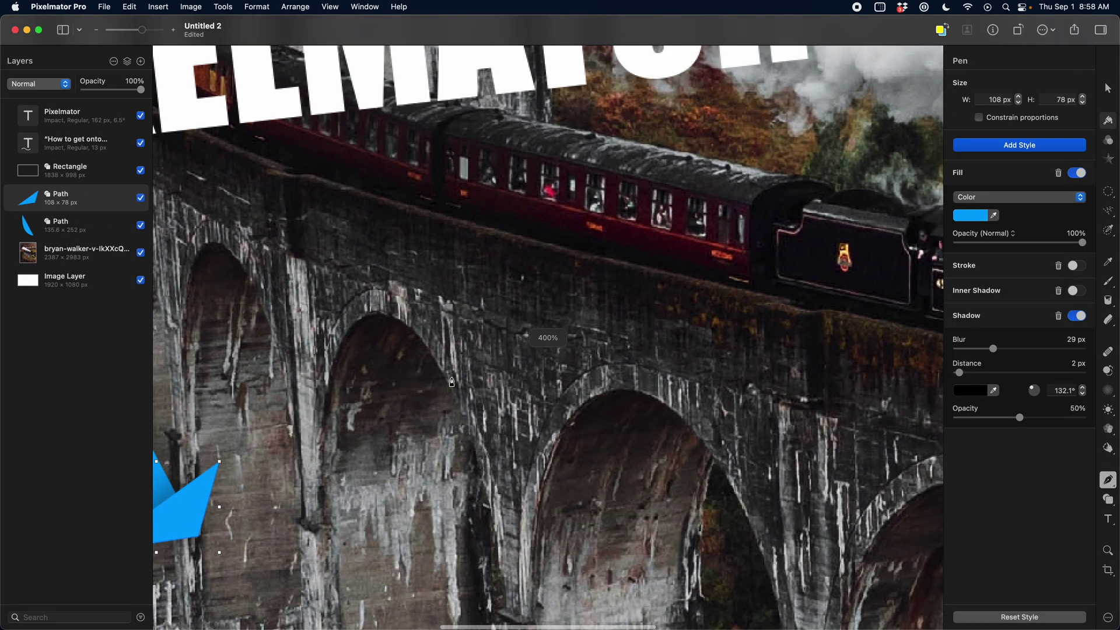
pyautogui.hscroll(-6, 452, 381)
pyautogui.press('v')
pyautogui.keyDown('shift'); pyautogui.click(402, 392); pyautogui.keyUp('shift')
pyautogui.click(1107, 120)
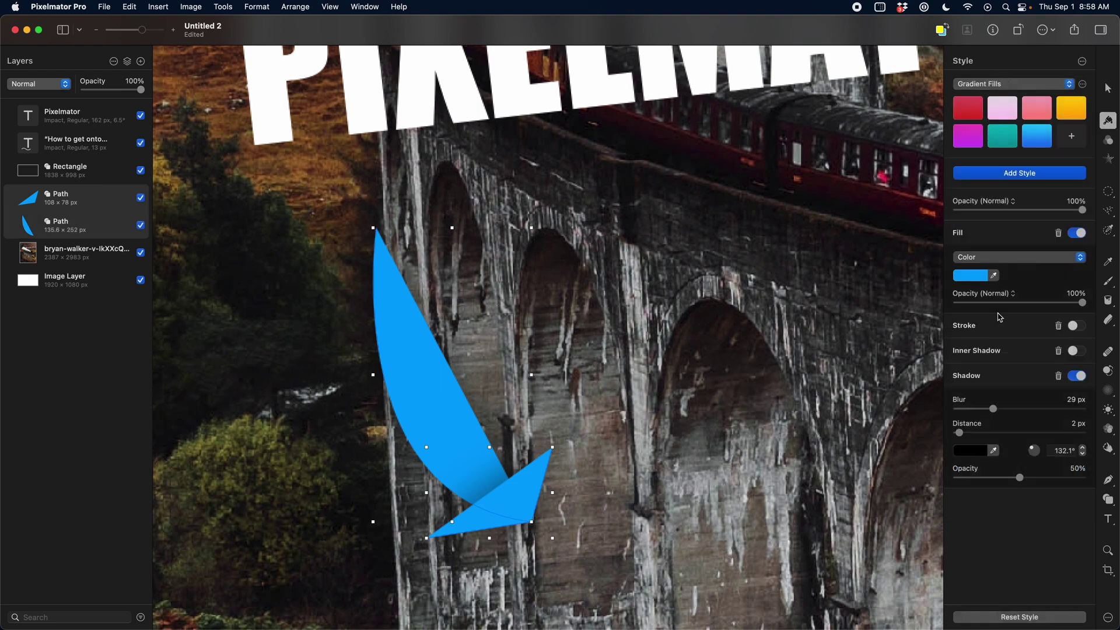
pyautogui.click(1076, 232)
# - Give both arrow paths a centered cyan stroke 16 px wide
pyautogui.click(1076, 258)
pyautogui.click(986, 319)
pyautogui.click(1022, 465)
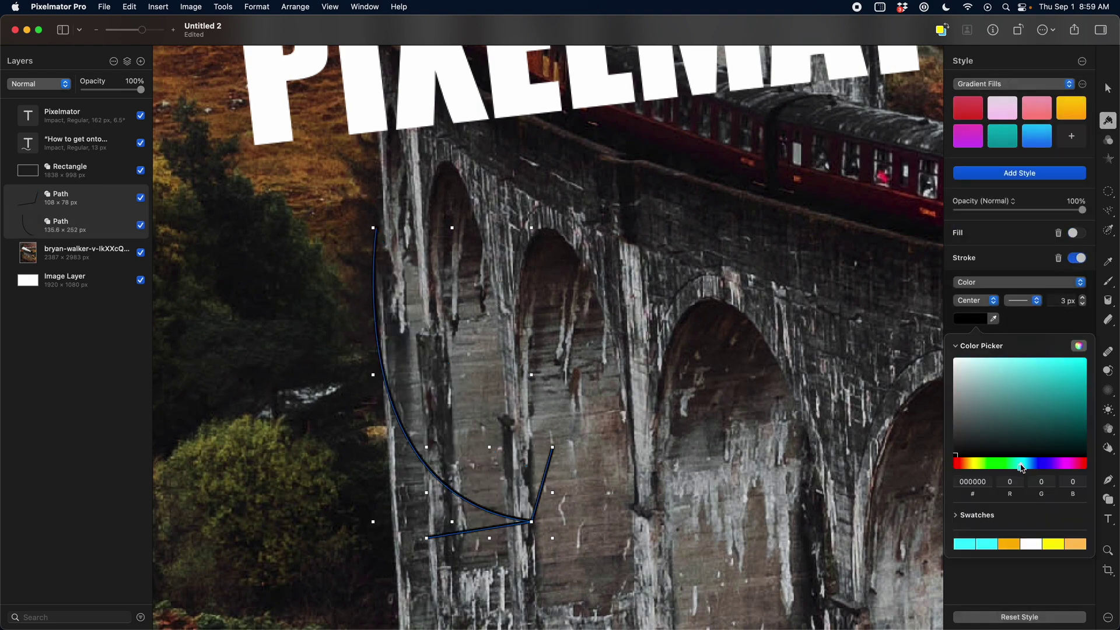
pyautogui.click(964, 543)
pyautogui.click(1082, 298)
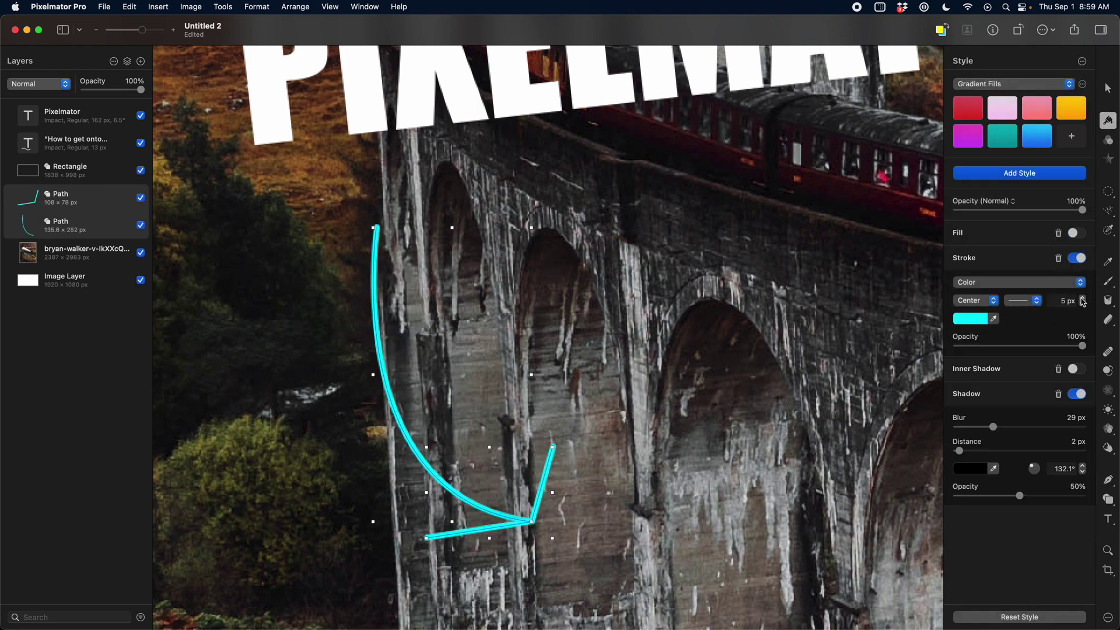
# - Reshape the arrowhead path to about 79 × 92 px by adjusting its corner and end points
pyautogui.doubleClick(550, 459)
pyautogui.moveTo(550, 459); pyautogui.dragTo(507, 435)
pyautogui.press('super+z')
pyautogui.moveTo(531, 521); pyautogui.dragTo(532, 528)
pyautogui.moveTo(426, 537); pyautogui.dragTo(439, 543)
pyautogui.press('Escape')
pyautogui.press('super+0')
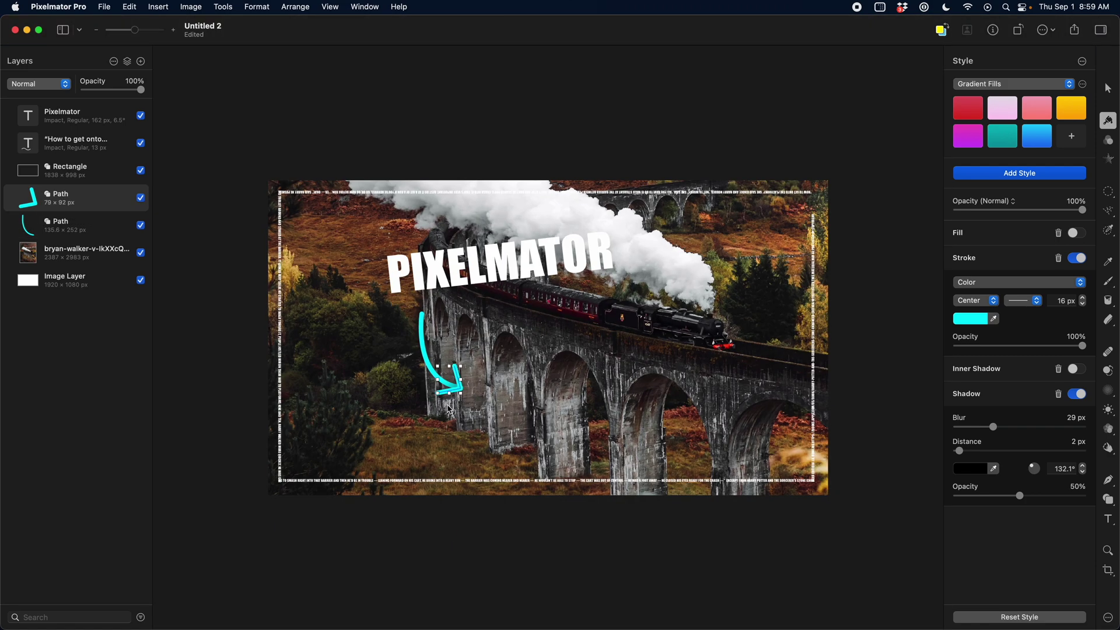
# - Unite the curve and arrowhead paths into one shape and save it to My Shapes
pyautogui.keyDown('shift'); pyautogui.click(425, 358); pyautogui.keyUp('shift')
pyautogui.click(1110, 499)
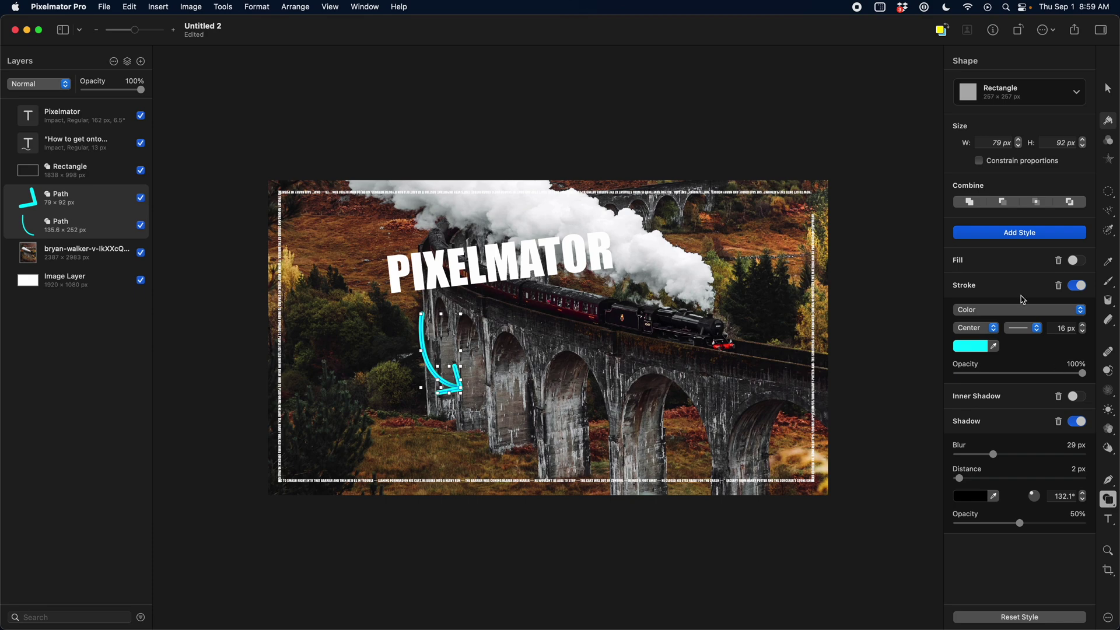
pyautogui.click(965, 203)
pyautogui.press('v')
pyautogui.rightClick(453, 386)
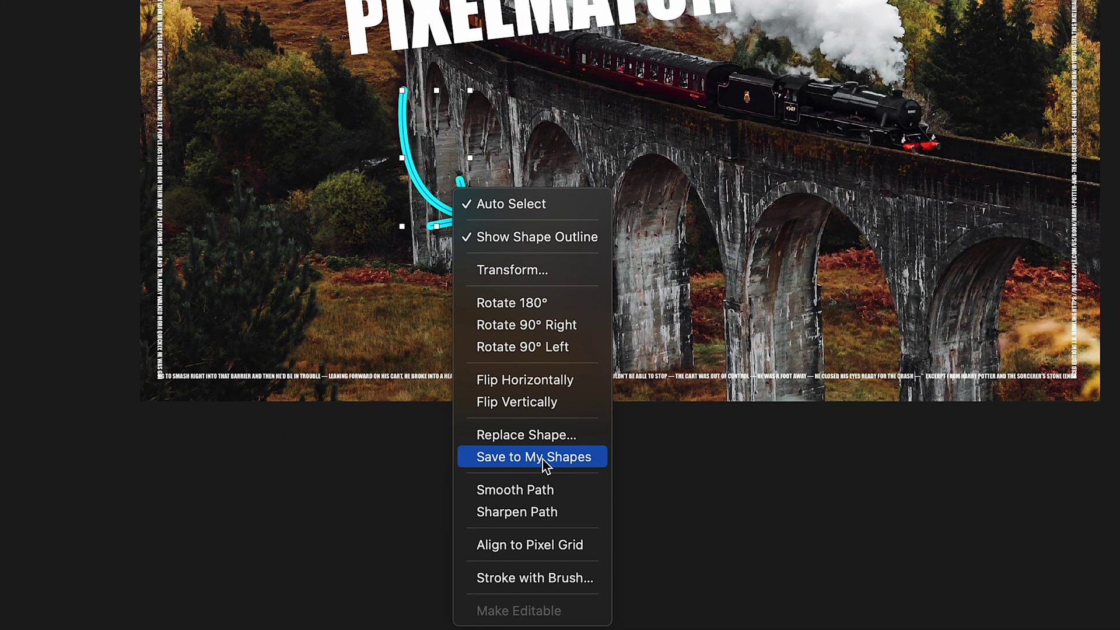
pyautogui.click(544, 460)
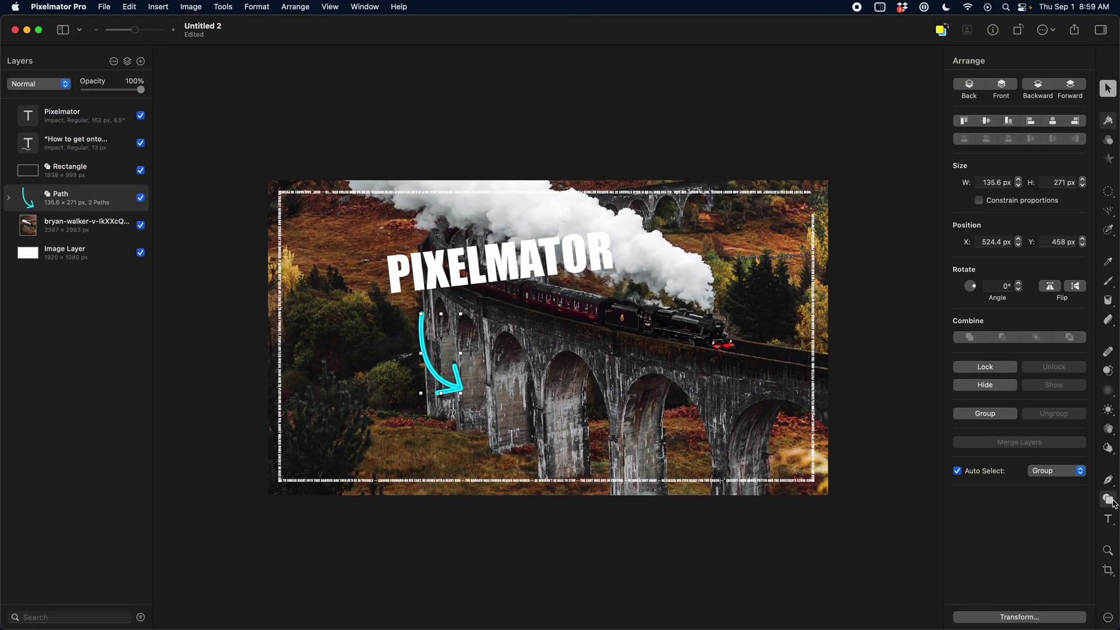
# - Try placing the saved arrow from My Shapes over the viaduct's middle arches and undo the placement
pyautogui.moveTo(1115, 504); pyautogui.dragTo(1075, 521)
pyautogui.click(998, 101)
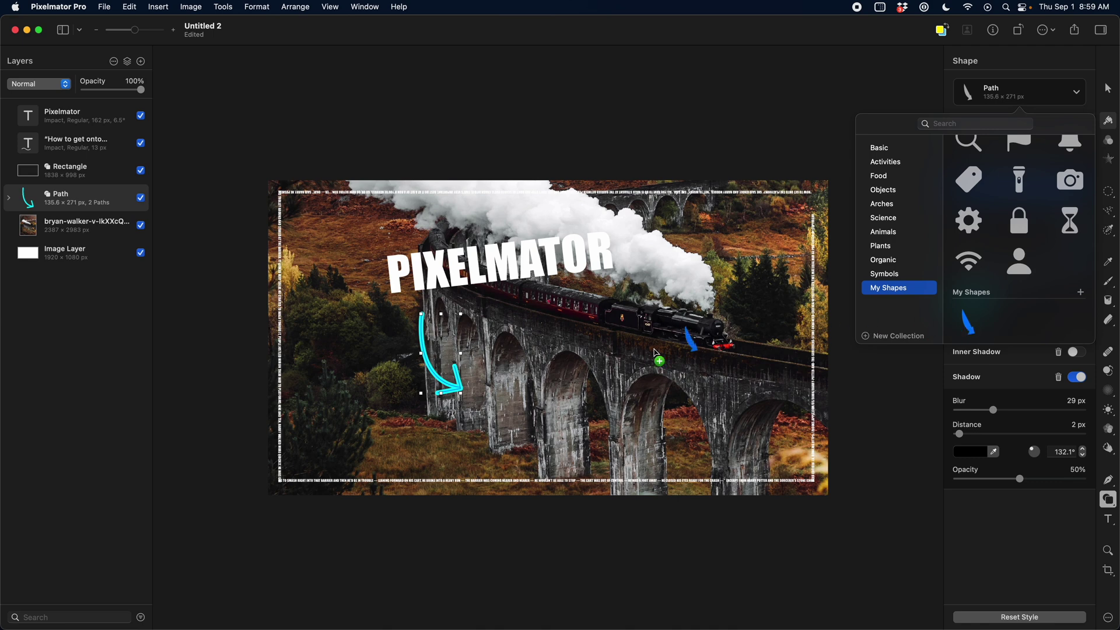
pyautogui.moveTo(656, 354); pyautogui.dragTo(638, 382)
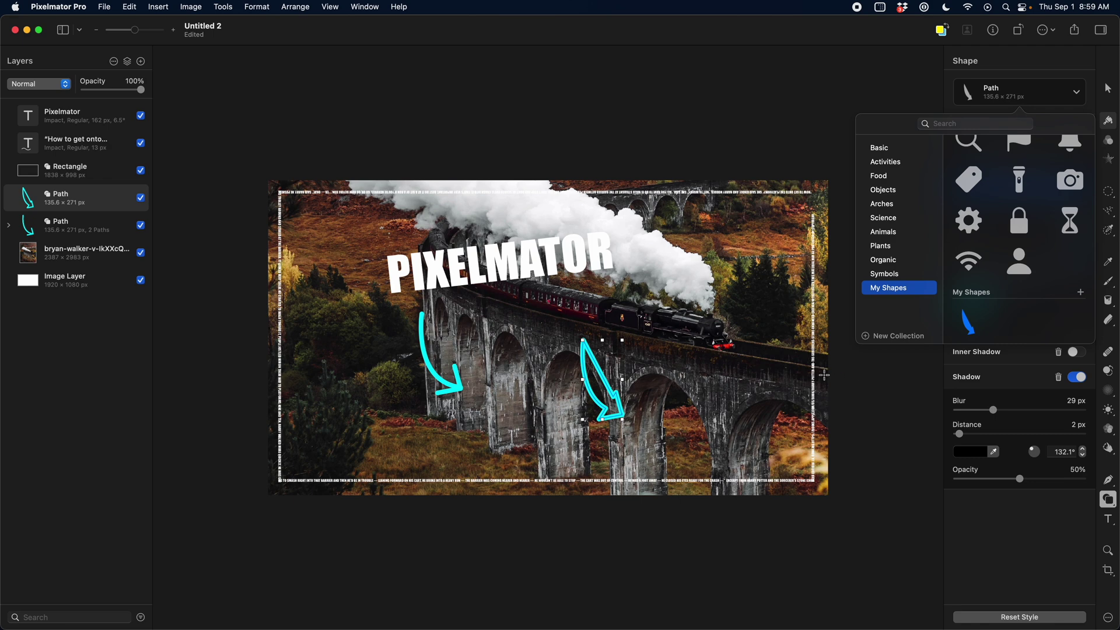
pyautogui.press('super+z')
pyautogui.write('vv')
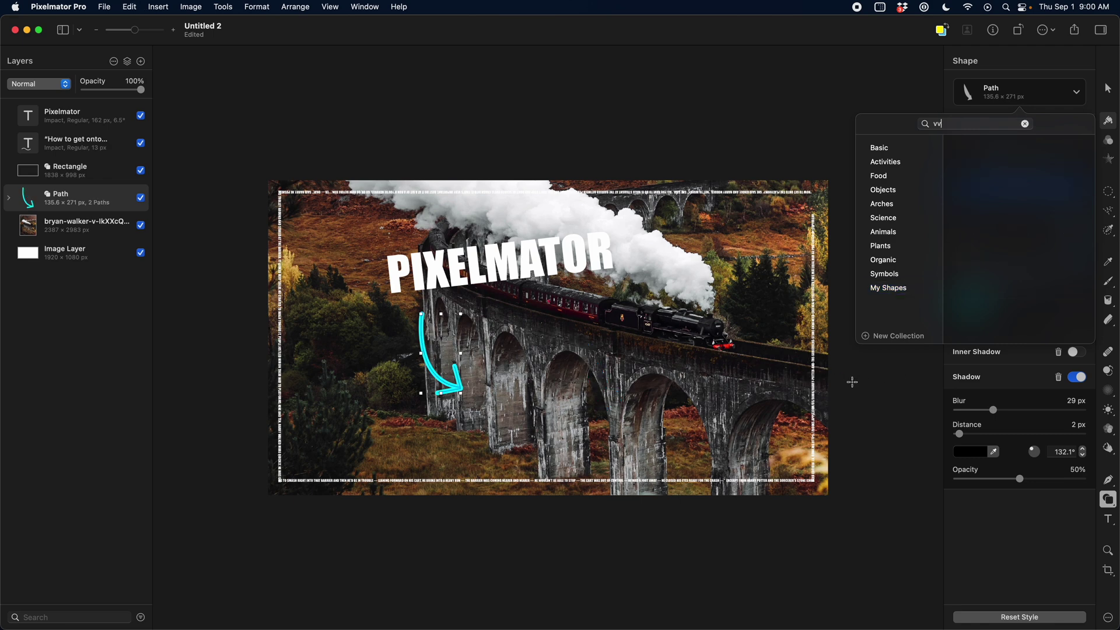
pyautogui.click(864, 382)
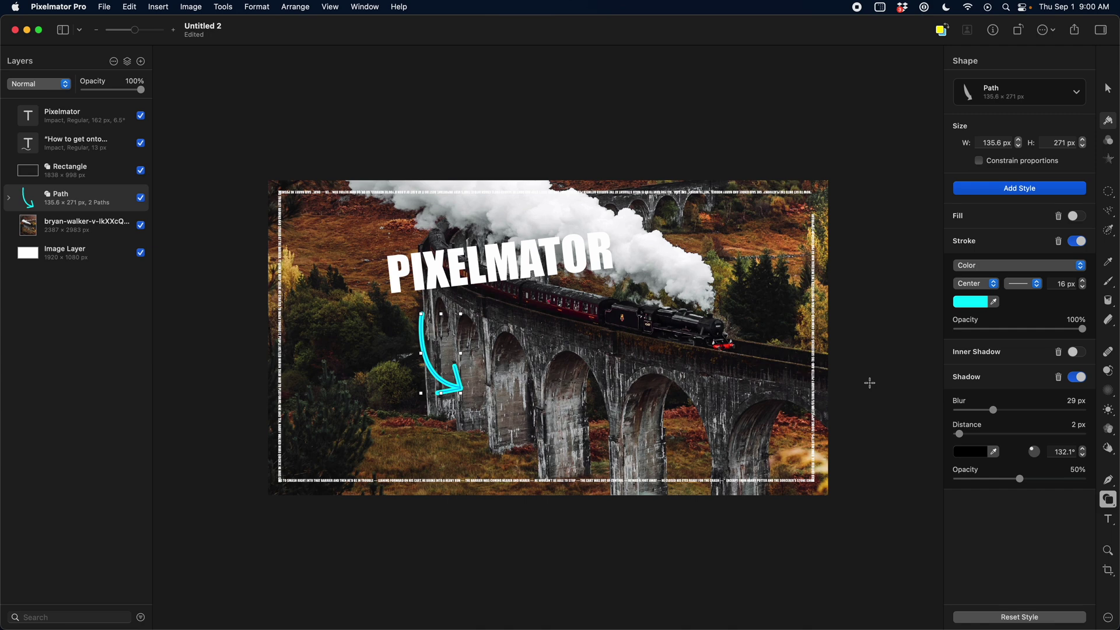
# - Reshape the arrow's curved shaft into a deeper bend starting closer to the title, making the whole arrow about 165 × 319 px
pyautogui.press('v')
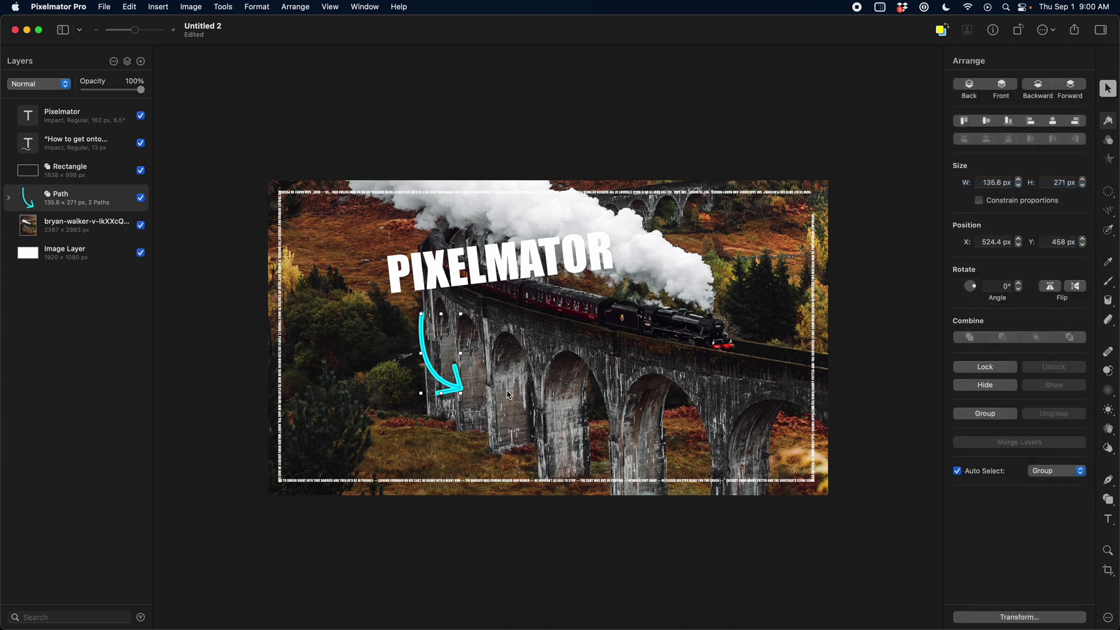
pyautogui.doubleClick(432, 377)
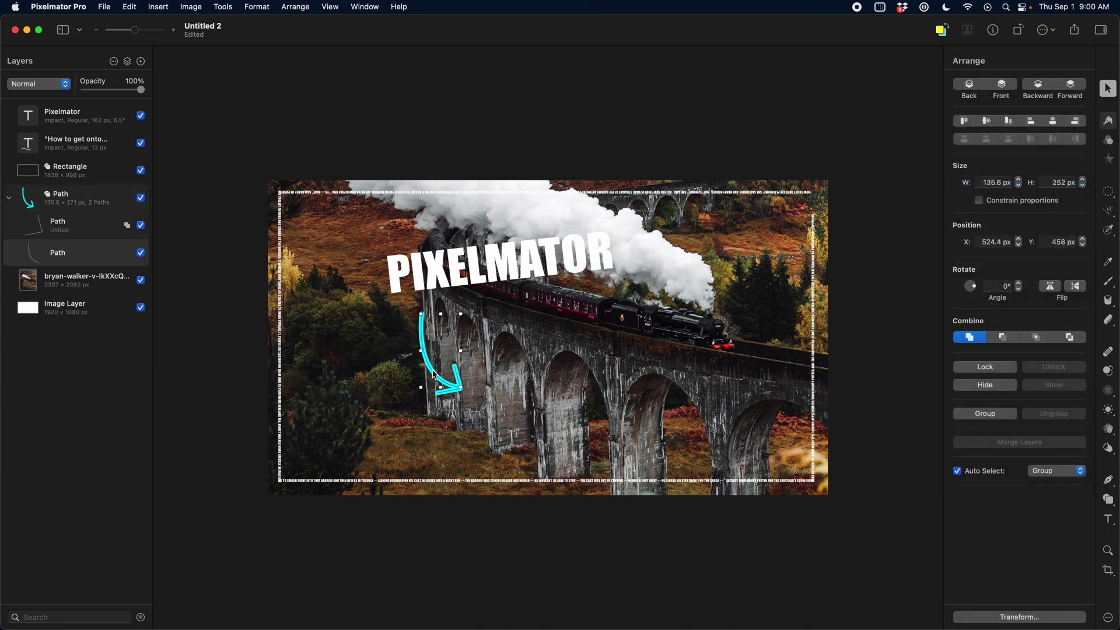
pyautogui.moveTo(427, 319); pyautogui.dragTo(433, 302)
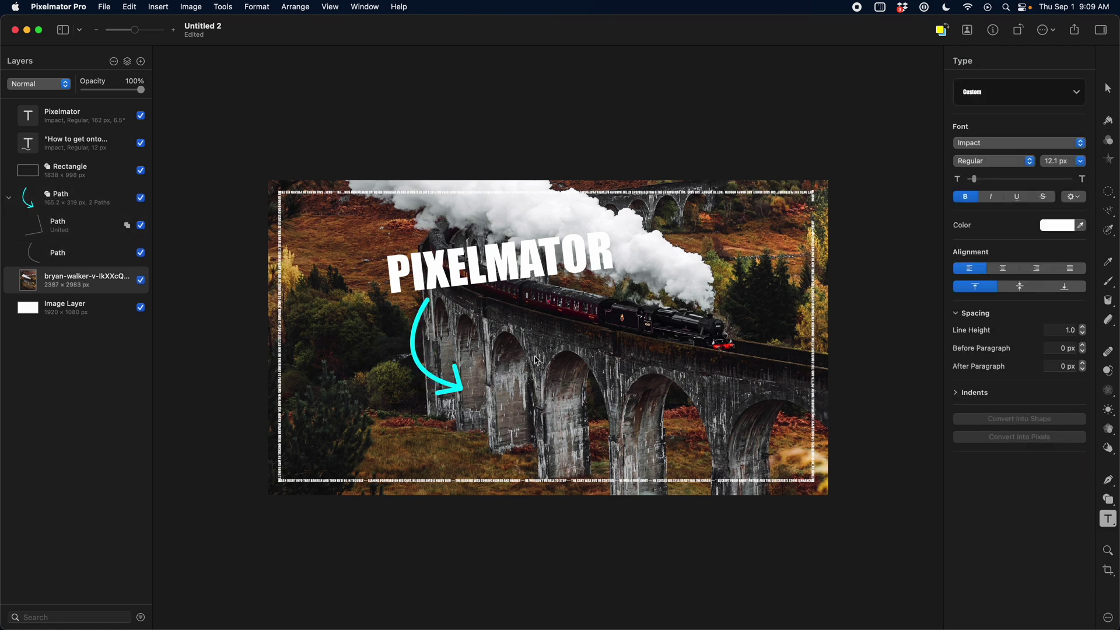
# - Add the text "2.4.6" over the viaduct arches in the AkayaKanadaka font at 167 px
pyautogui.click(536, 360)
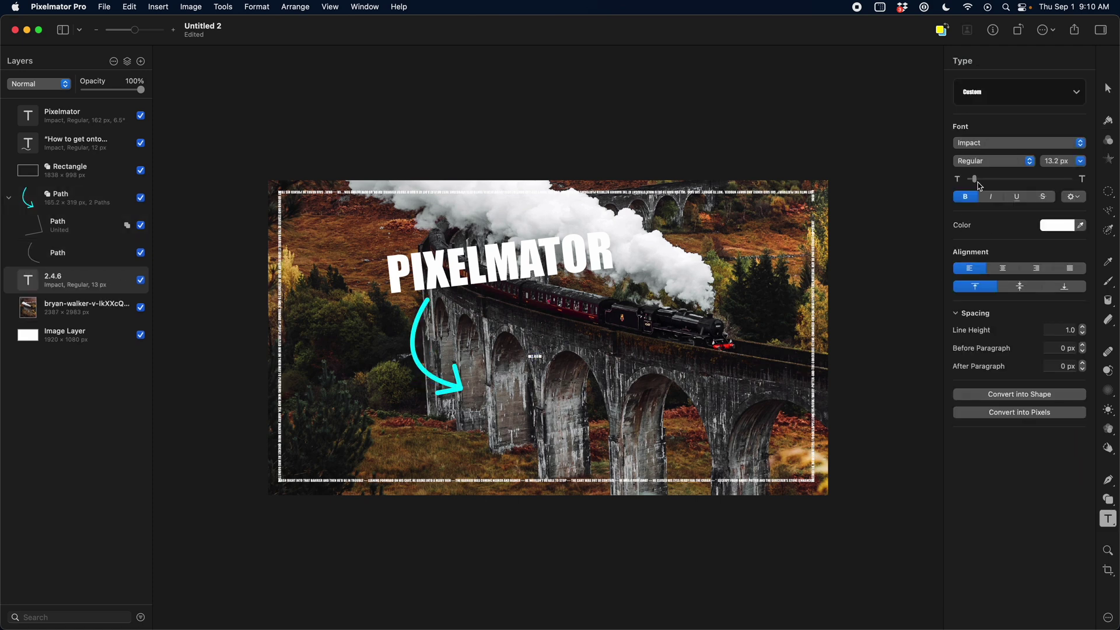
pyautogui.moveTo(979, 184); pyautogui.dragTo(998, 179)
pyautogui.click(991, 144)
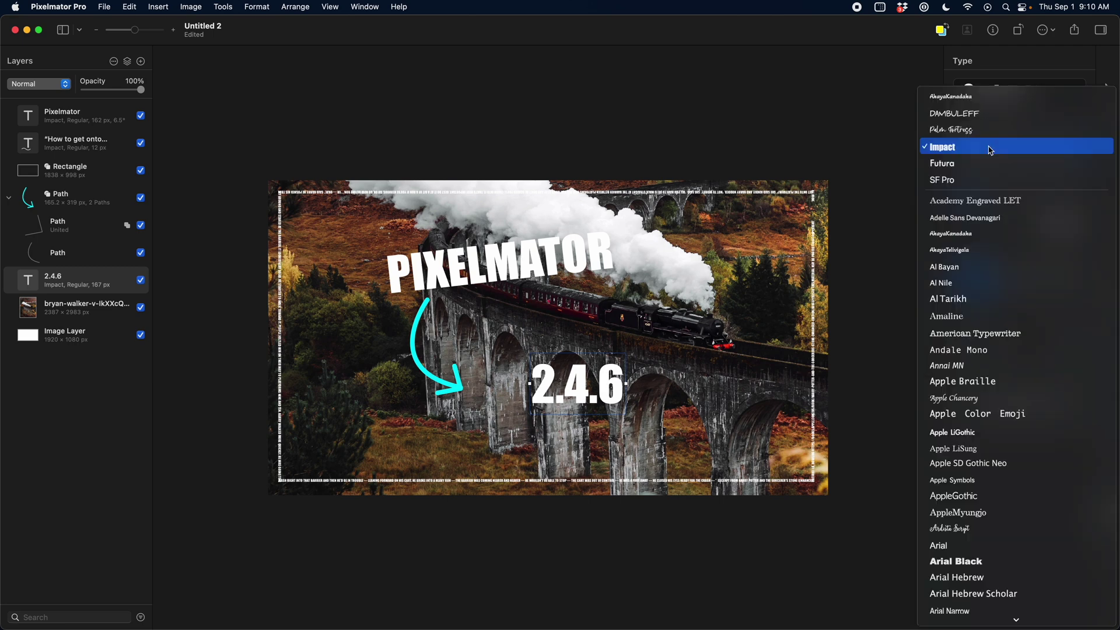
pyautogui.click(982, 97)
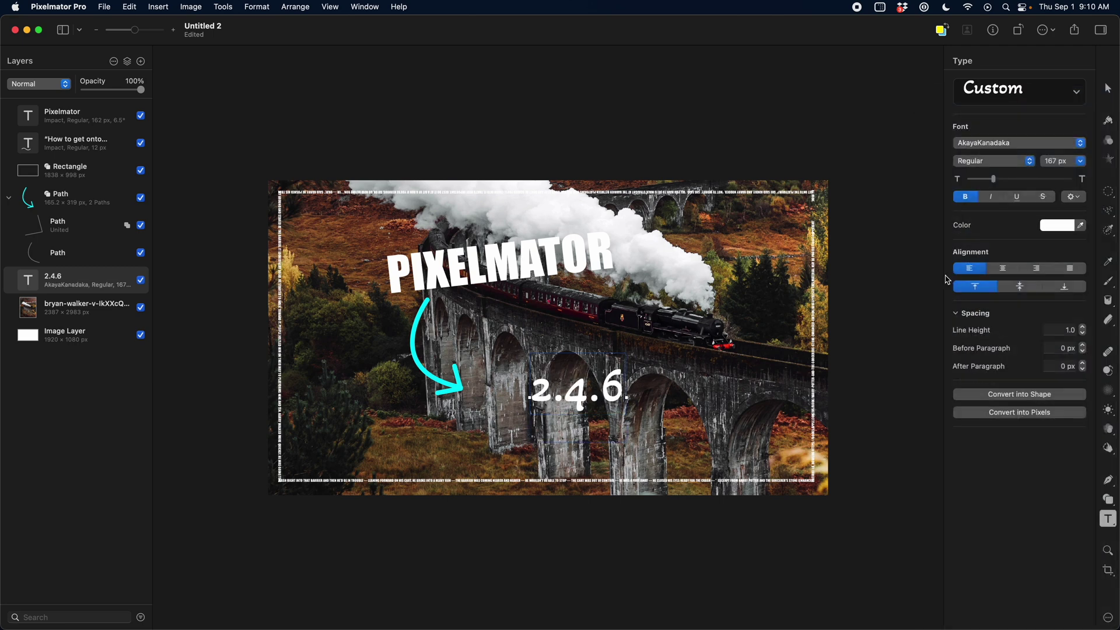
# - Color the 2.4.6 text cyan by sampling the arrow, and enlarge, tilt and place it beside the arrowhead
pyautogui.click(1081, 225)
pyautogui.click(452, 368)
pyautogui.moveTo(614, 382); pyautogui.dragTo(539, 358)
pyautogui.press('super+t')
pyautogui.press('Return')
# - Add the Pixelmator app icon image beneath the title and scale it to 545 × 595 px
pyautogui.press('super+t')
pyautogui.press('Return')
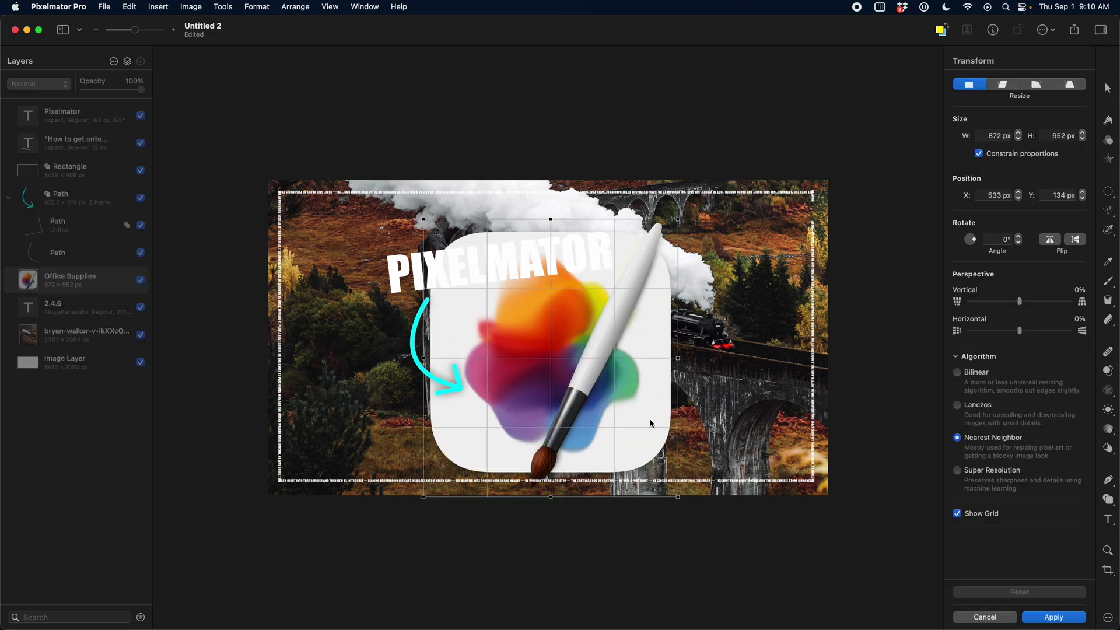
pyautogui.press('Return')
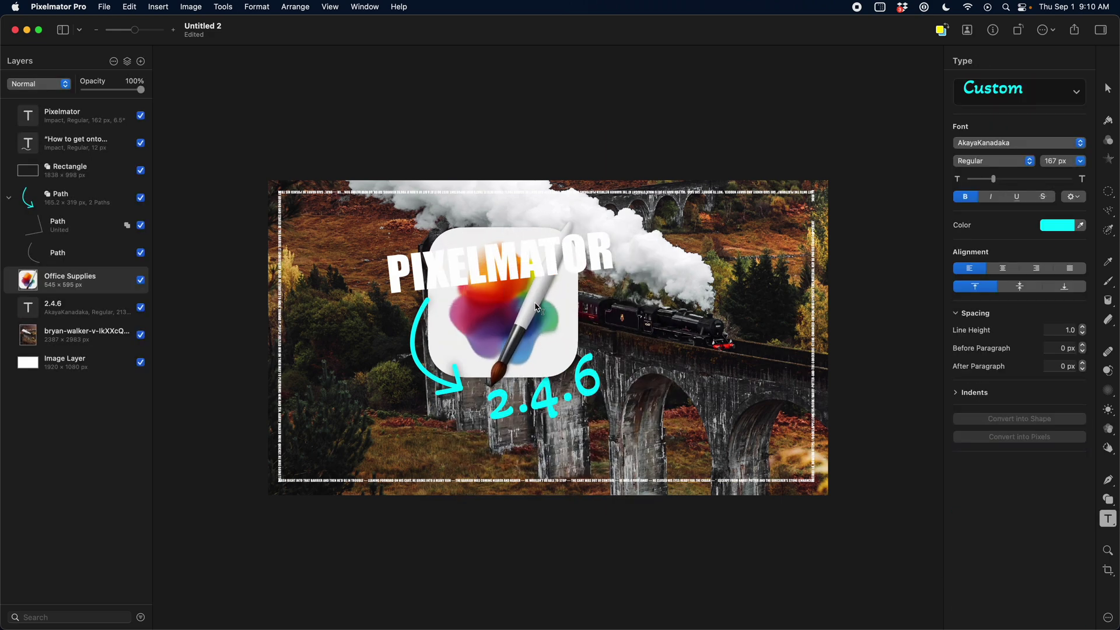
# - Tilt the app icon to about 351.5°, shrink it to 404 × 407 px and place it below the title at X 752, Y 319
pyautogui.press('v')
pyautogui.press('super+t')
pyautogui.moveTo(583, 220); pyautogui.dragTo(594, 234)
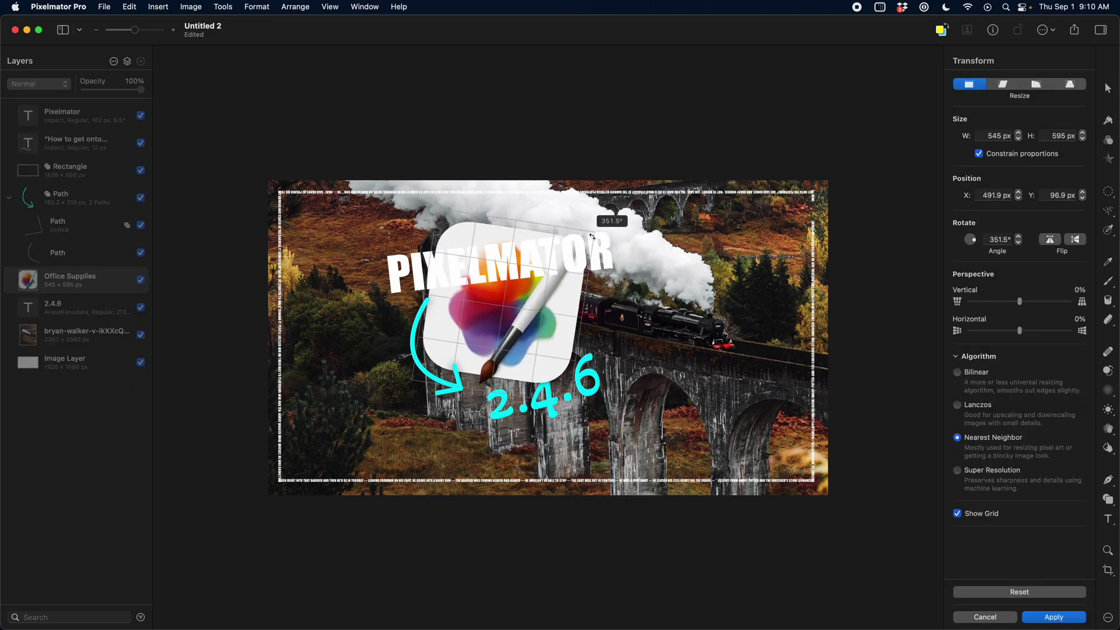
pyautogui.moveTo(437, 209); pyautogui.dragTo(482, 267)
pyautogui.moveTo(494, 319); pyautogui.dragTo(518, 315)
pyautogui.press('Return')
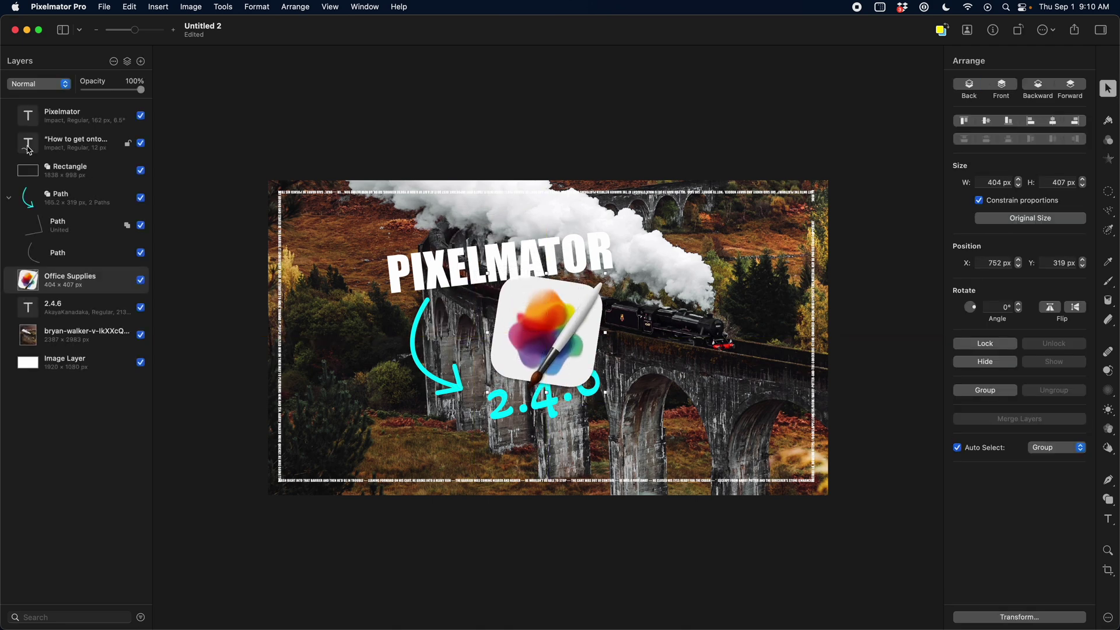
# - Stack the 2.4.6 text above the icon and the Pixelmator title beneath it, and shift the arrow closer to the number
pyautogui.moveTo(37, 311); pyautogui.dragTo(76, 291)
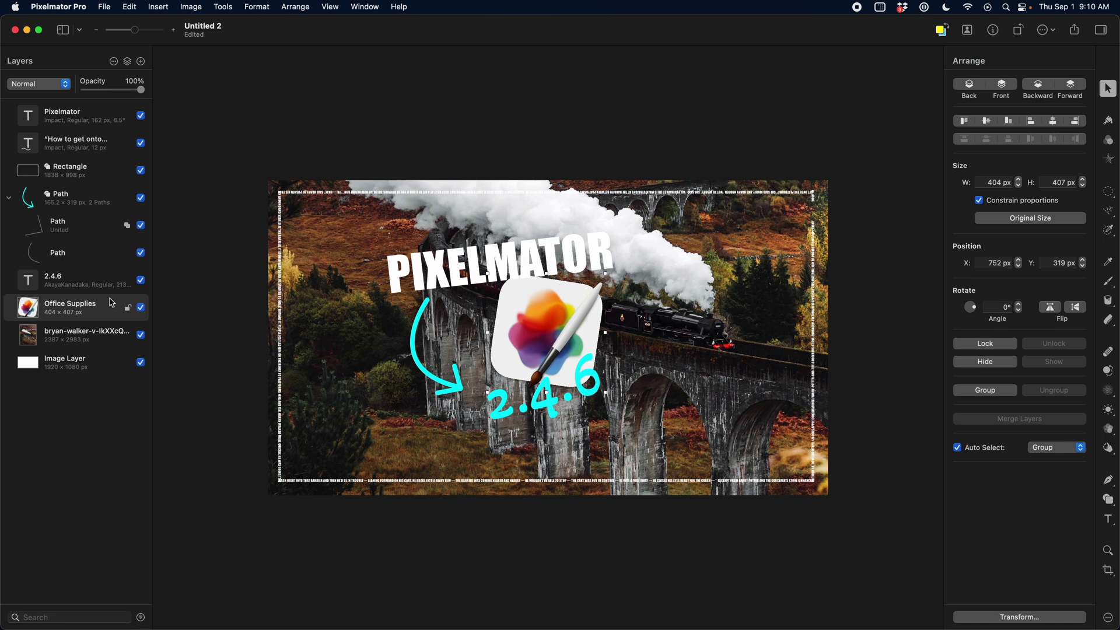
pyautogui.moveTo(448, 385); pyautogui.dragTo(462, 386)
pyautogui.moveTo(60, 122); pyautogui.dragTo(35, 319)
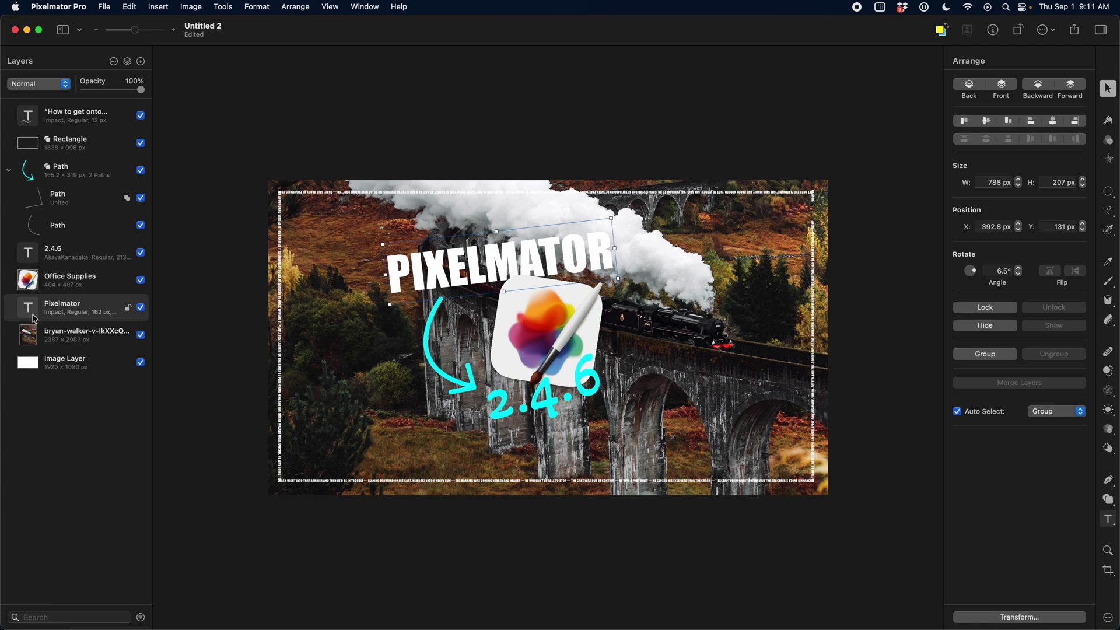
# - Add a drop shadow with 12 px blur and a 294.7° angle to the Pixelmator title, app icon, arrow and 2.4.6 text together
pyautogui.keyDown('shift'); pyautogui.click(429, 348); pyautogui.keyUp('shift')
pyautogui.keyDown('shift'); pyautogui.click(513, 402); pyautogui.keyUp('shift')
pyautogui.keyDown('shift'); pyautogui.click(546, 320); pyautogui.keyUp('shift')
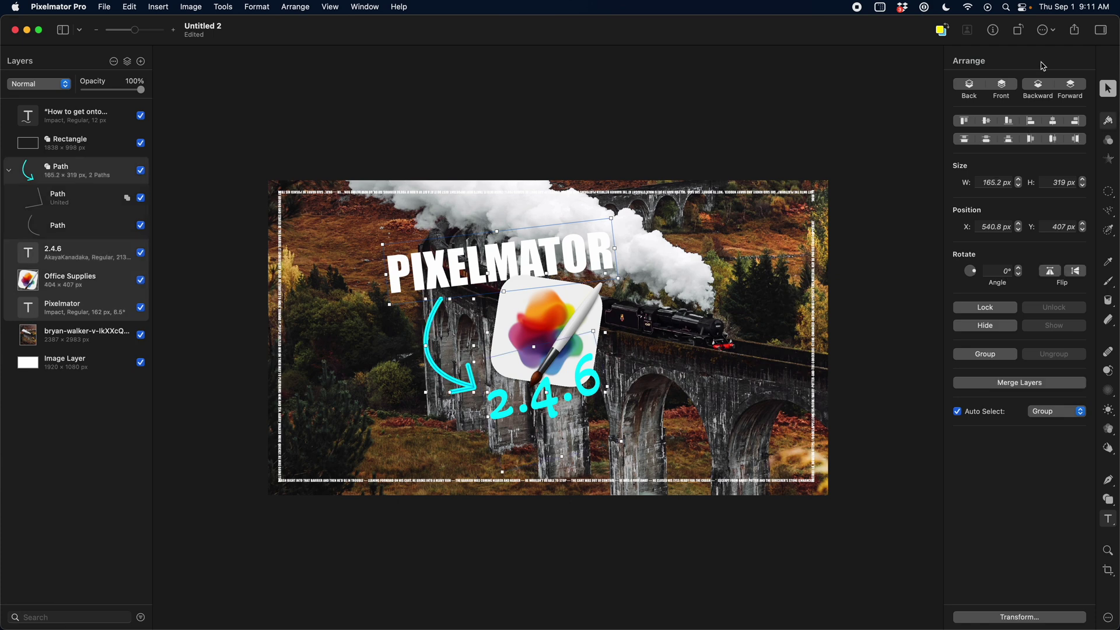
pyautogui.click(1111, 122)
pyautogui.click(1076, 394)
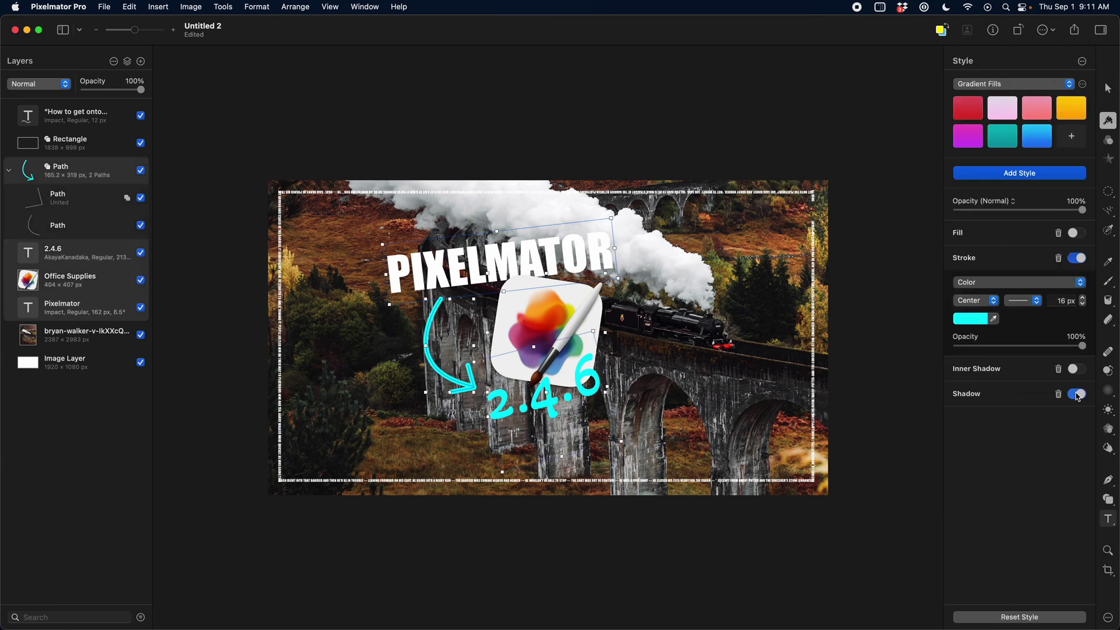
pyautogui.click(1078, 397)
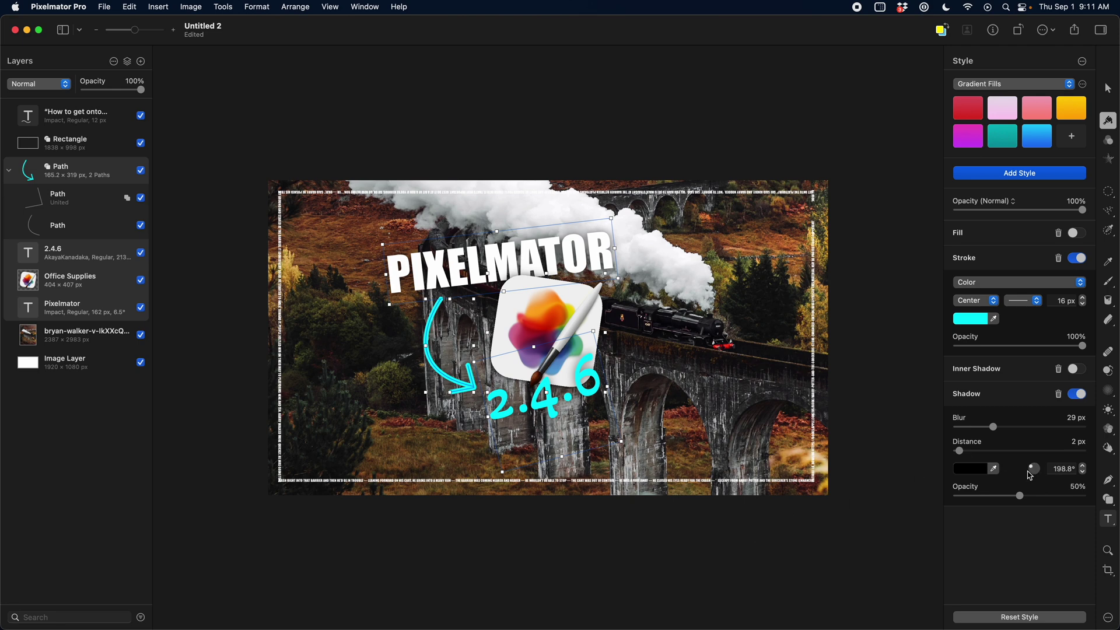
pyautogui.moveTo(1040, 492); pyautogui.dragTo(1045, 493)
pyautogui.moveTo(996, 430); pyautogui.dragTo(974, 432)
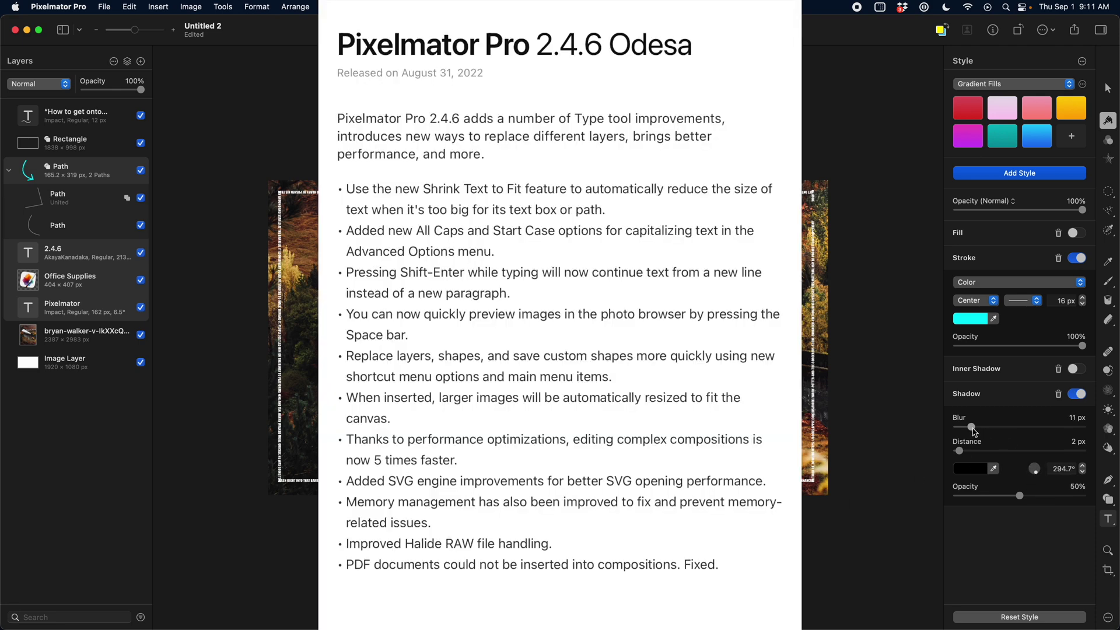
# - Shift the 2.4.6 text slightly right and down so it sits clear of the app icon's lower edge
pyautogui.click(87, 335)
pyautogui.click(87, 253)
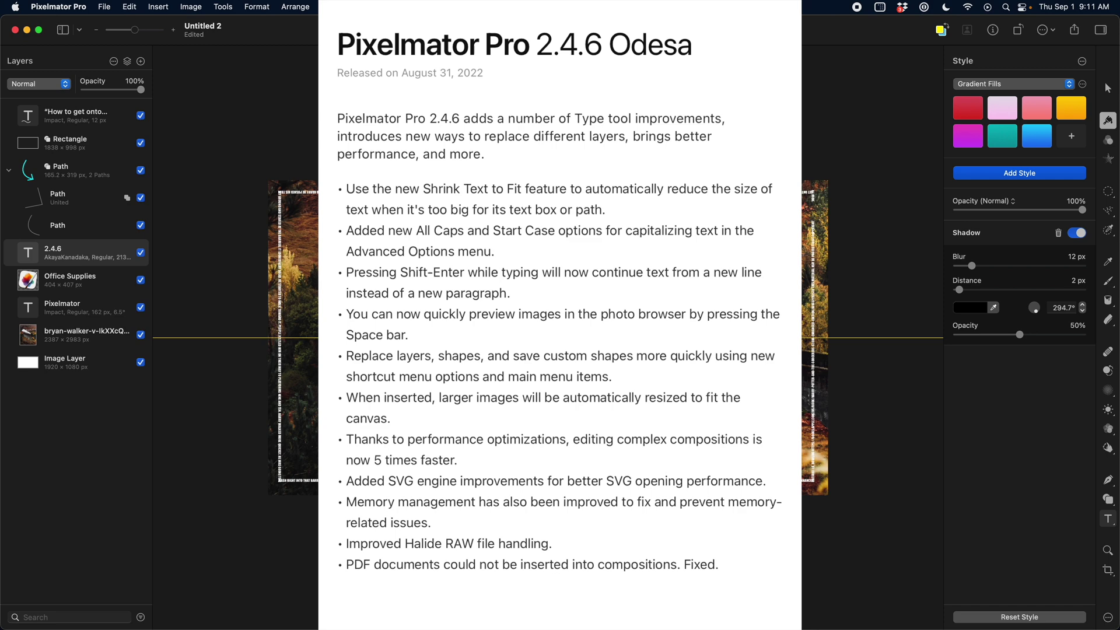
pyautogui.moveTo(576, 415); pyautogui.dragTo(577, 415)
# - Move the arrowhead down and right toward the 2.4.6 text and stretch the arrow's curved line to meet it
pyautogui.click(457, 384)
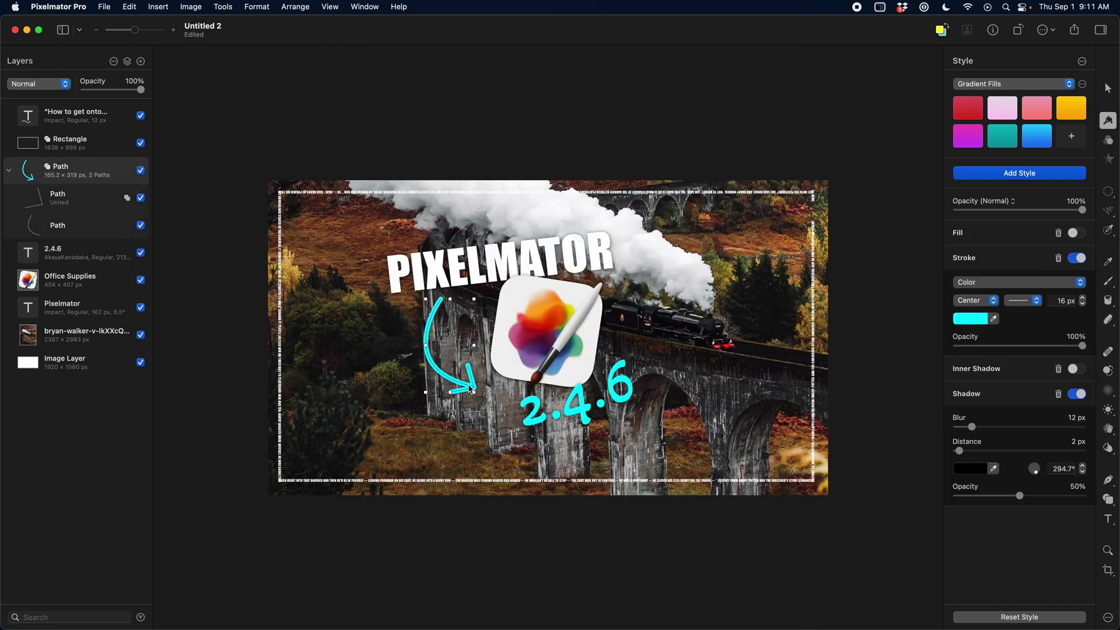
pyautogui.moveTo(466, 388); pyautogui.dragTo(497, 410)
pyautogui.click(452, 385)
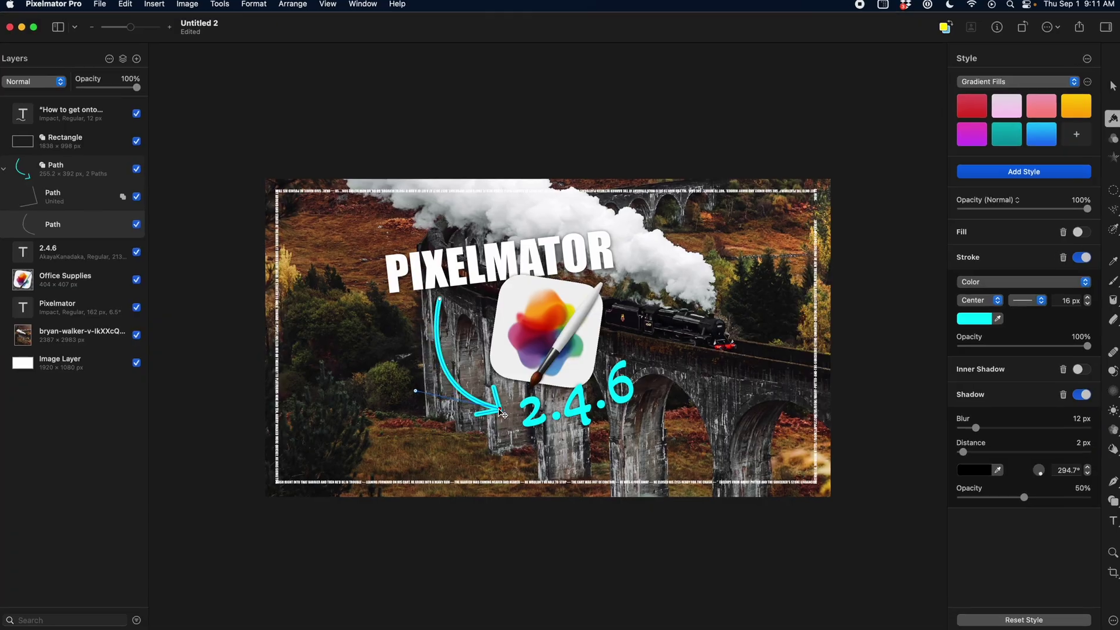